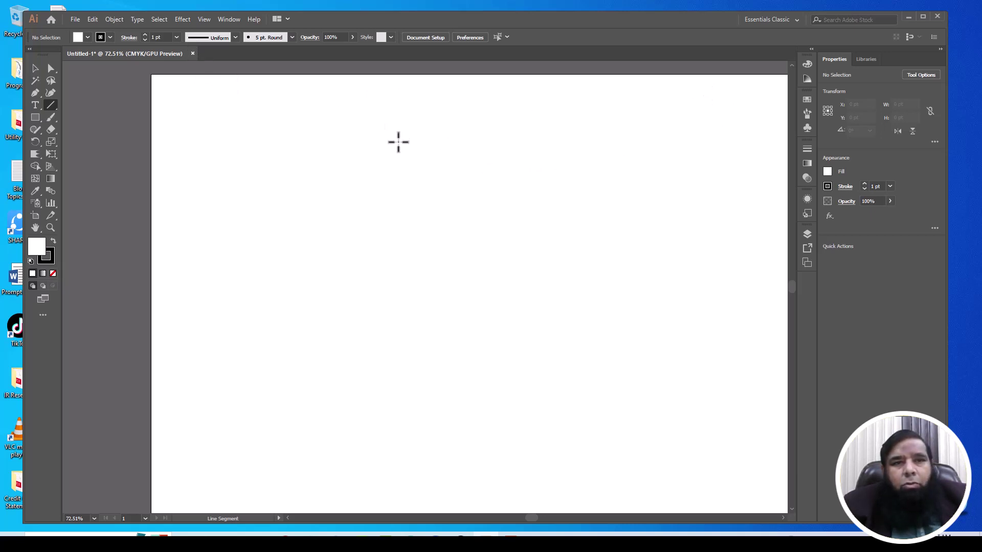
Collapse the Properties panel and switch from the Line Segment tool to the Rectangular Grid Tool
left_click(940, 48)
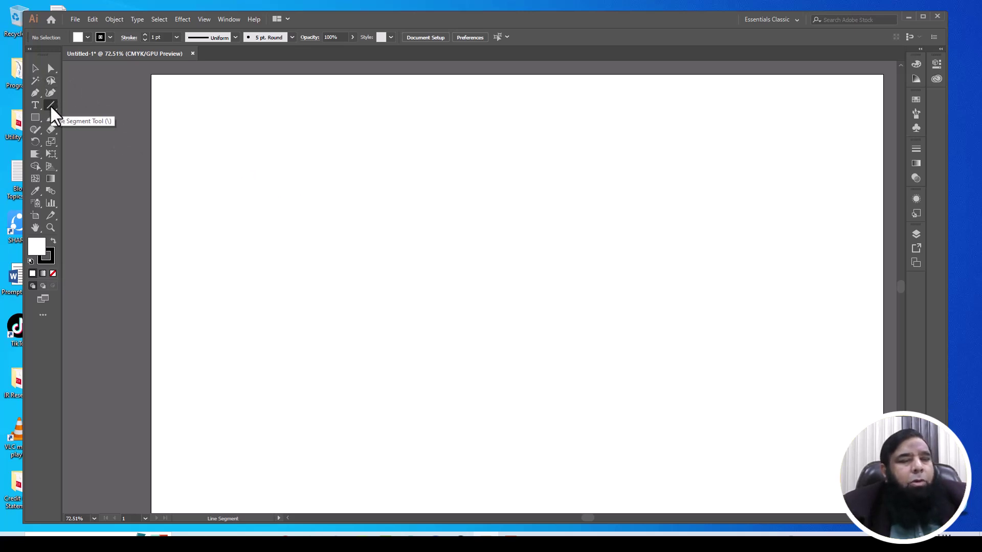
left_click(51, 108)
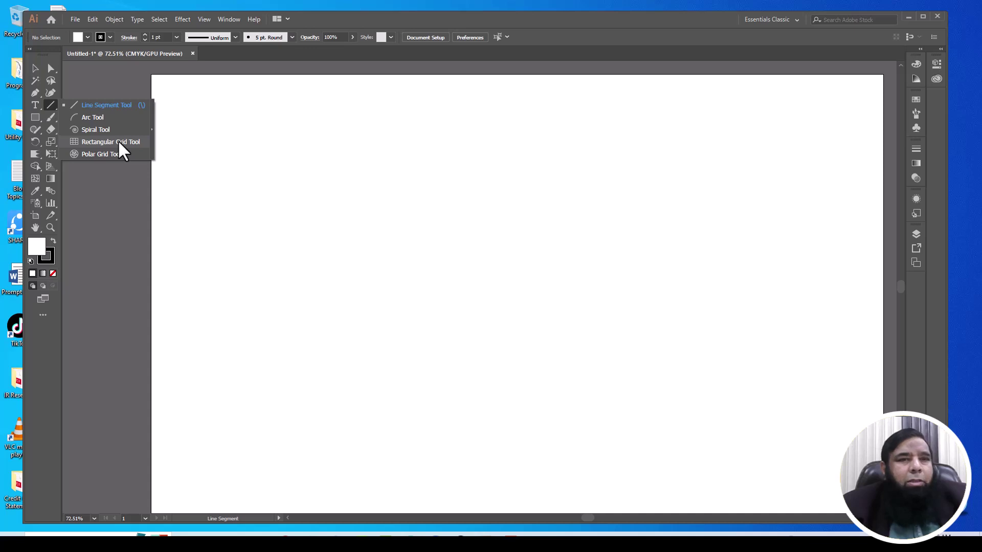
left_click(119, 144)
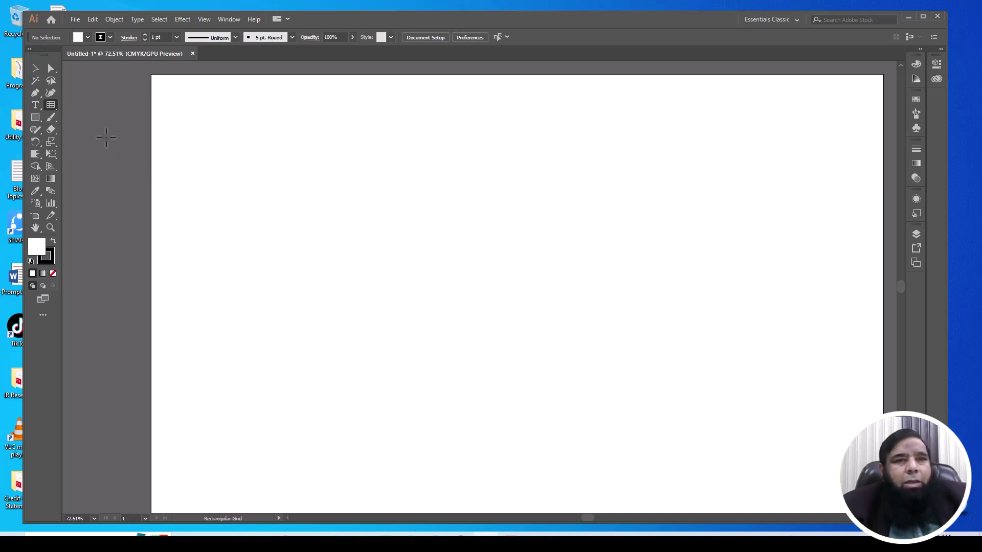
Drag out a 3-column by 5-row grid in the artboard's upper left, then return to the Selection tool
mouse_move(184, 105)
left_mouse_down()
mouse_move(312, 374)
mouse_move(600, 458)
mouse_move(496, 436)
left_mouse_up()
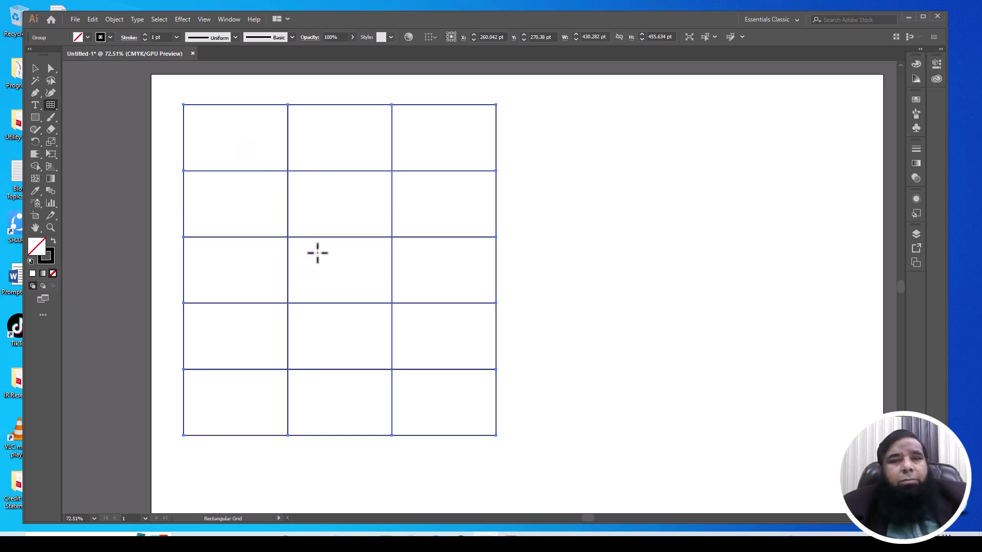
key("v")
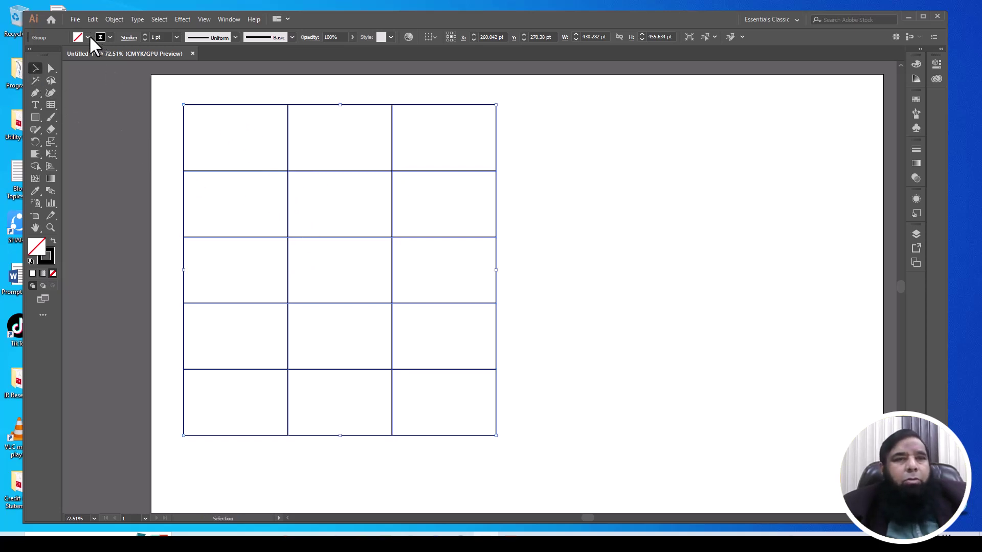
Give the grid a light blue fill and a 4 pt crimson (AA0535) stroke
left_click(88, 37)
left_click(71, 62)
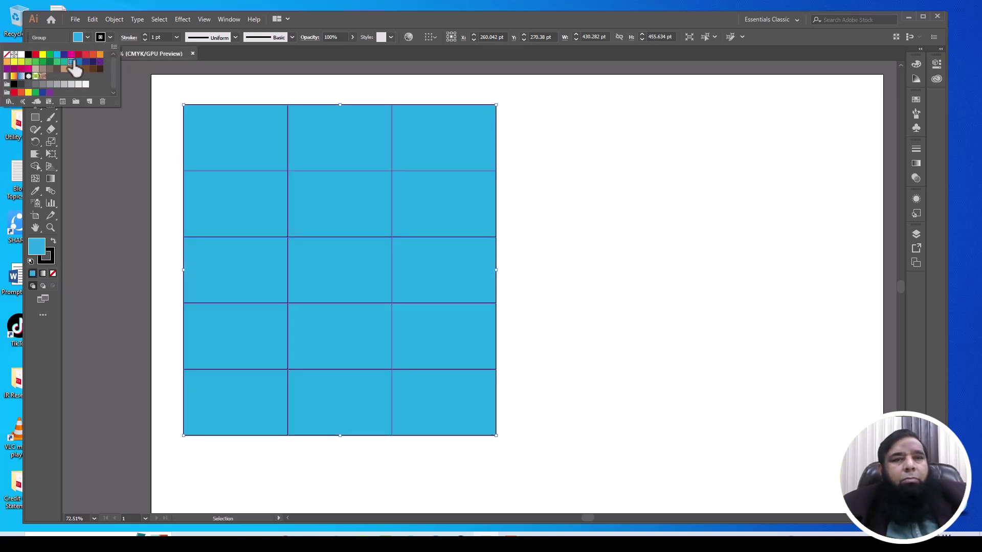
left_click(176, 37)
left_click(193, 115)
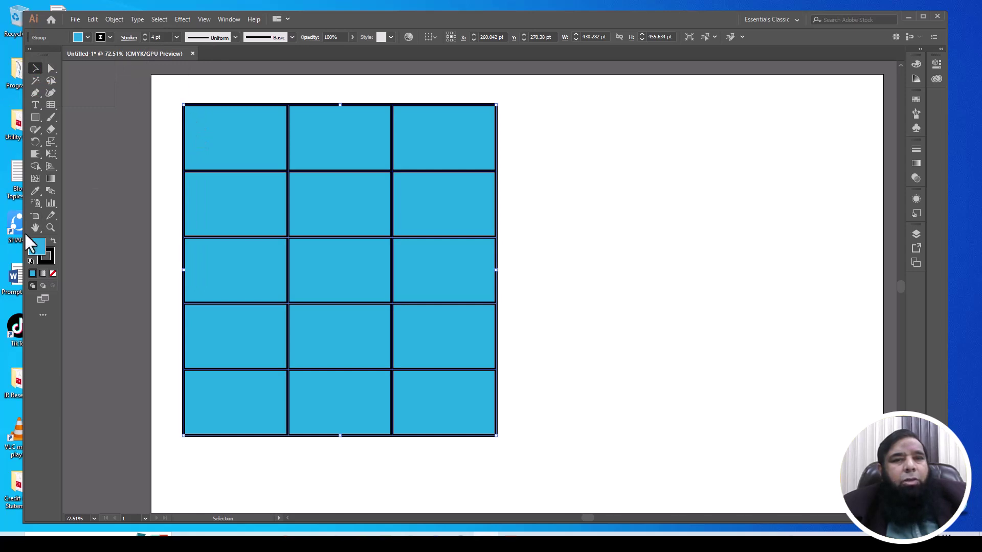
left_click(51, 262)
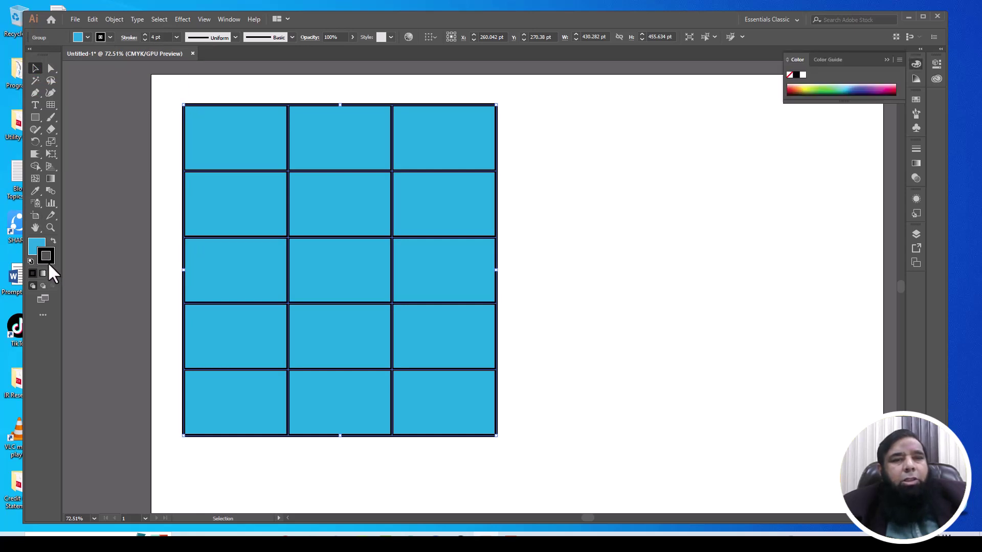
double_click(46, 257)
left_click(459, 289)
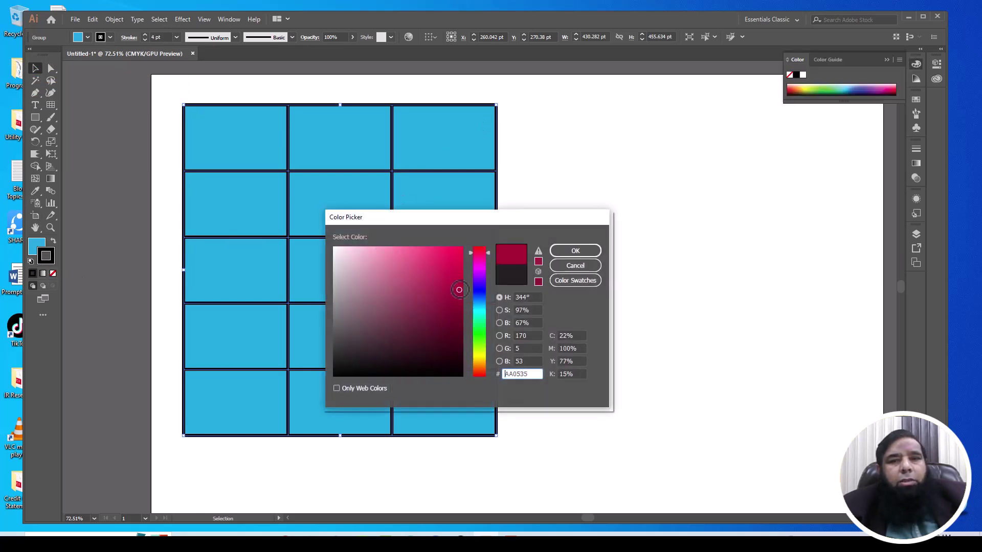
left_click(557, 253)
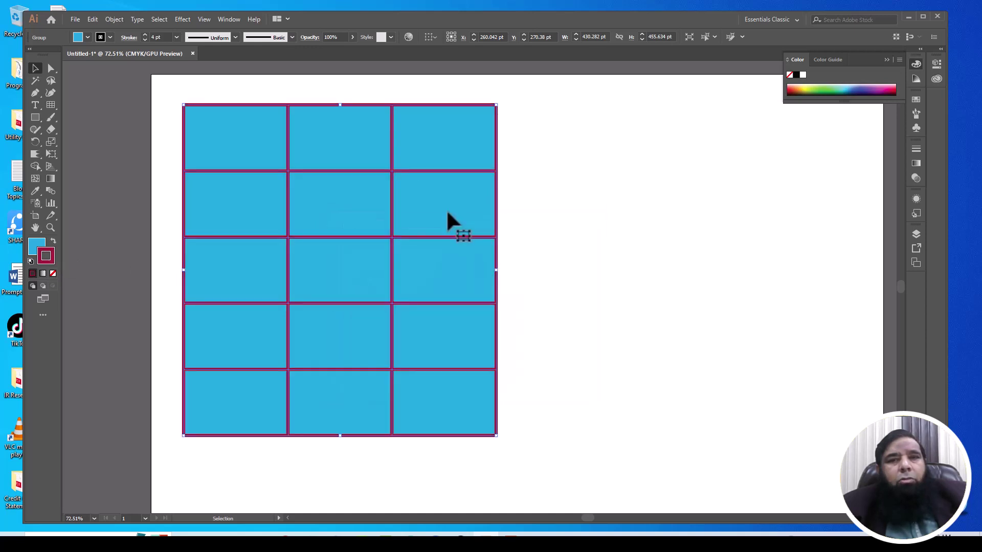
Delete the styled grid and reset fill and stroke to the default colours
left_click(554, 203)
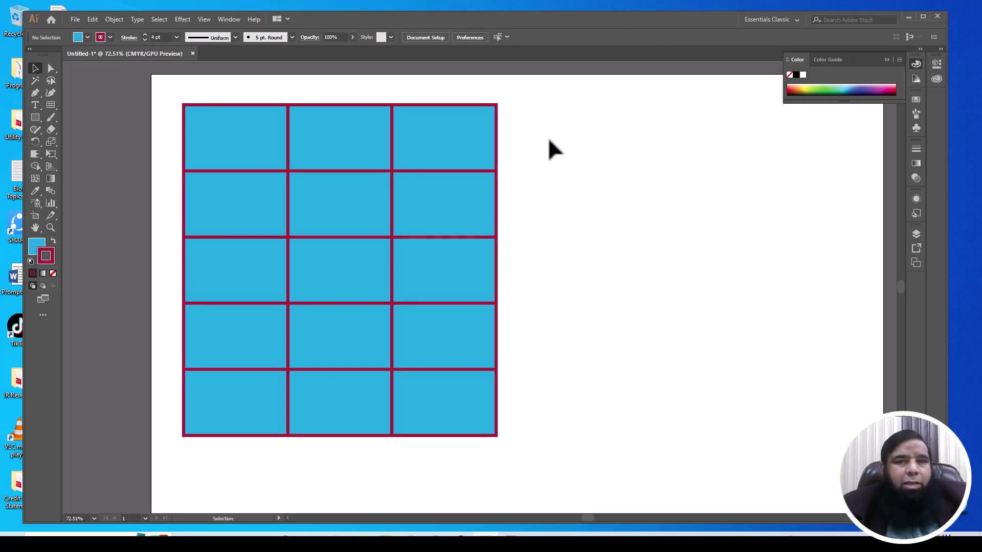
left_click(329, 307)
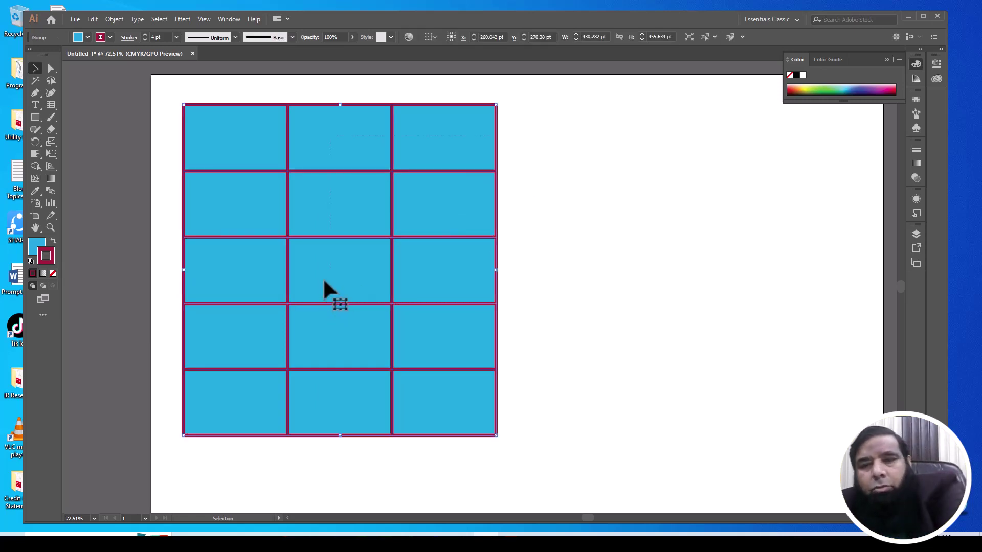
key("Delete")
left_click(32, 262)
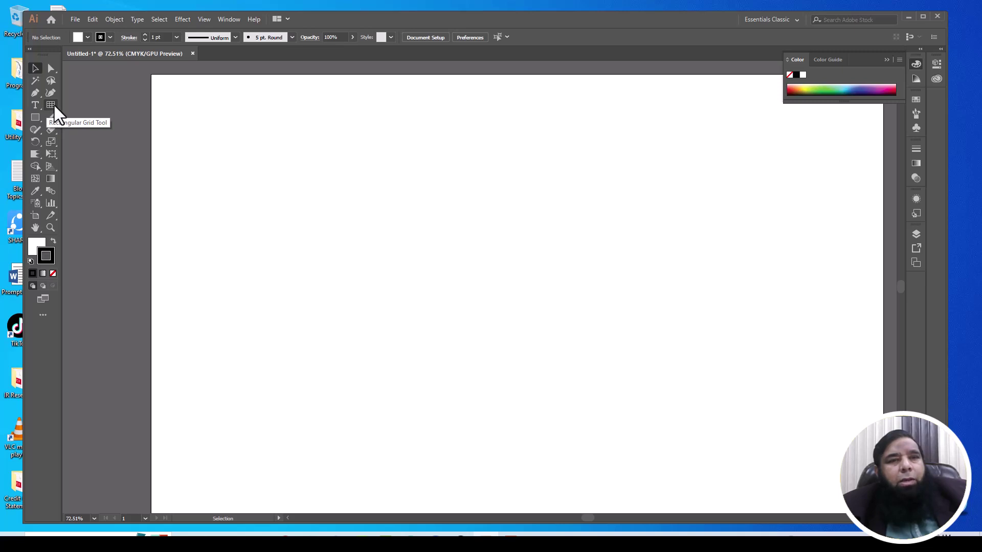
Set the Rectangular Grid Tool options to 8 horizontal and 3 vertical dividers
double_click(51, 105)
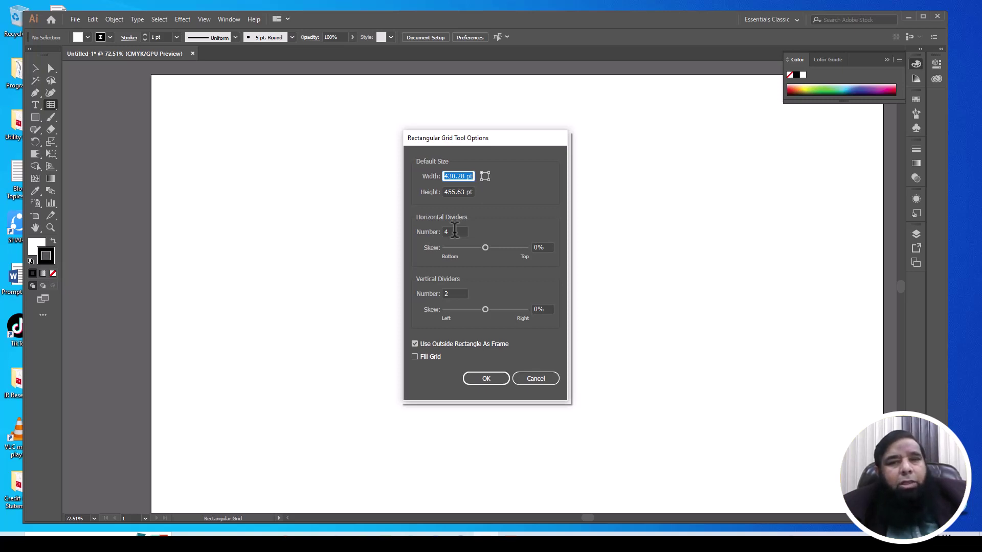
double_click(451, 232)
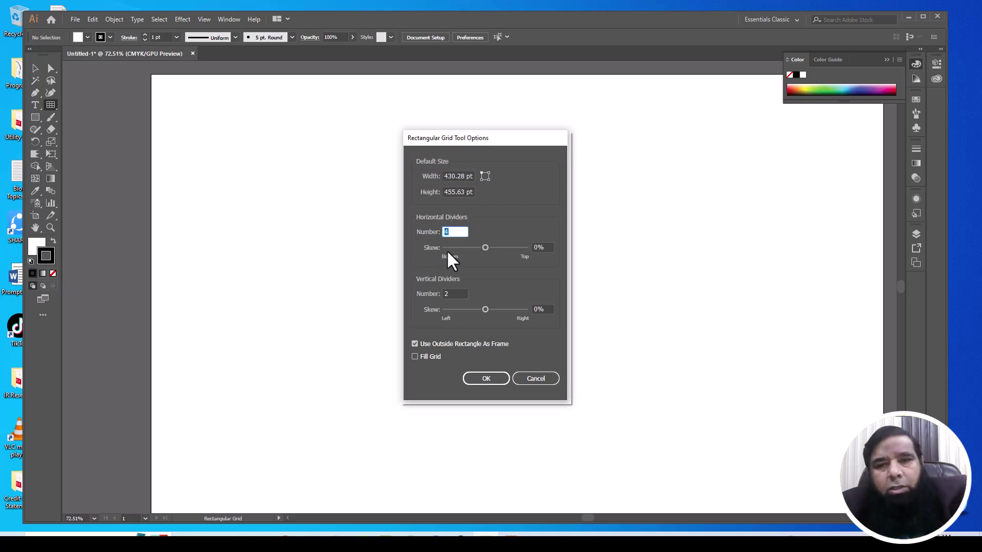
type("8")
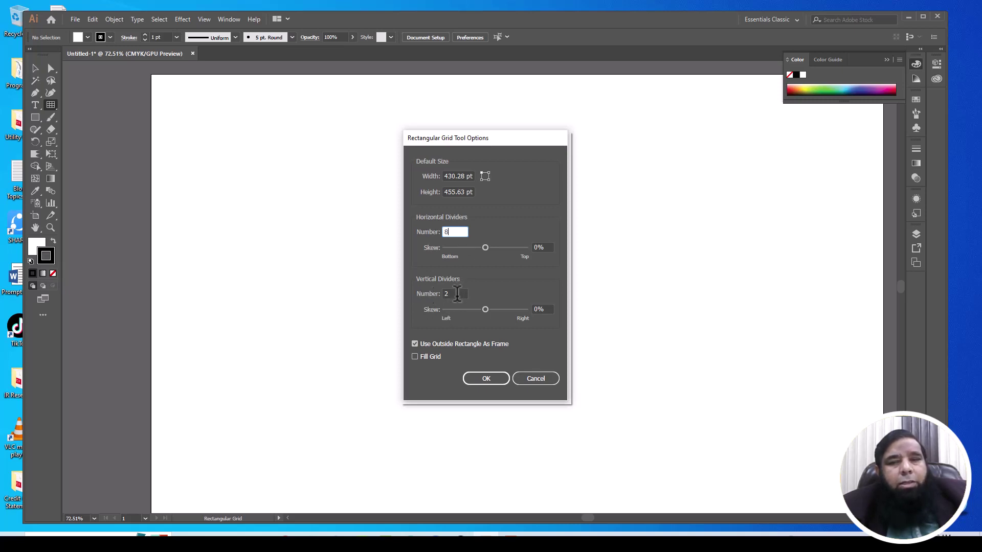
key("Tab")
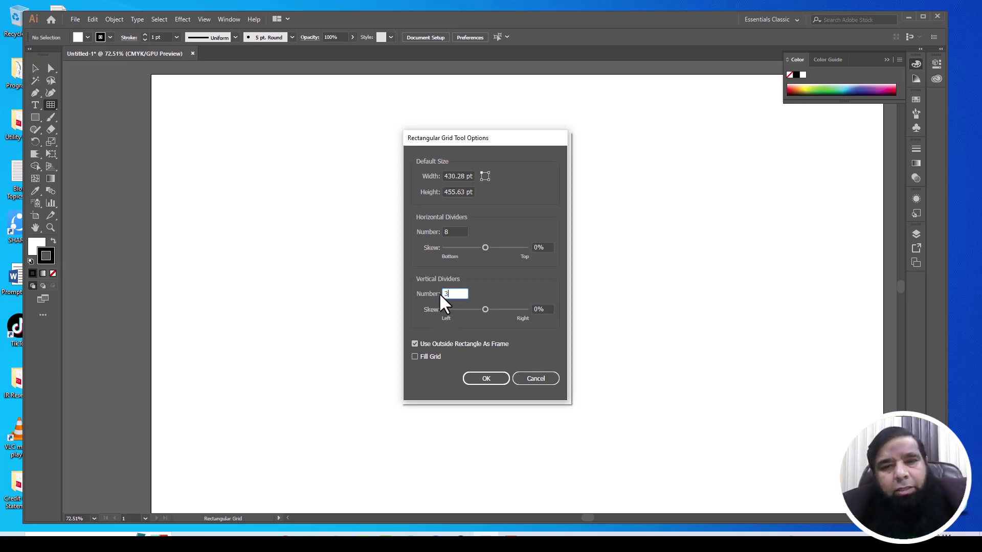
type("3")
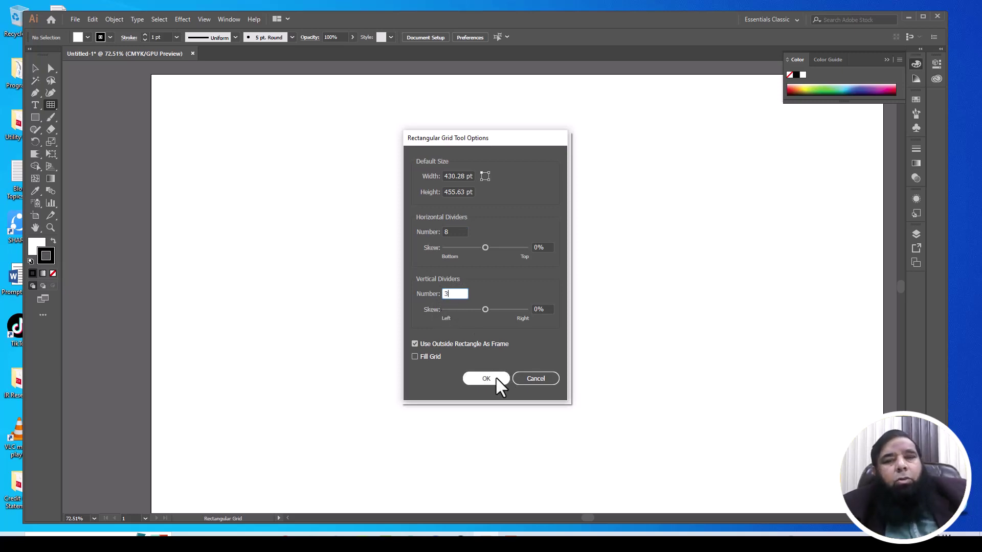
left_click(484, 373)
Draw a 4-column by 9-row grid on the artboard, then select and delete it
mouse_move(207, 119)
left_mouse_down()
mouse_move(548, 446)
mouse_move(494, 469)
left_mouse_up()
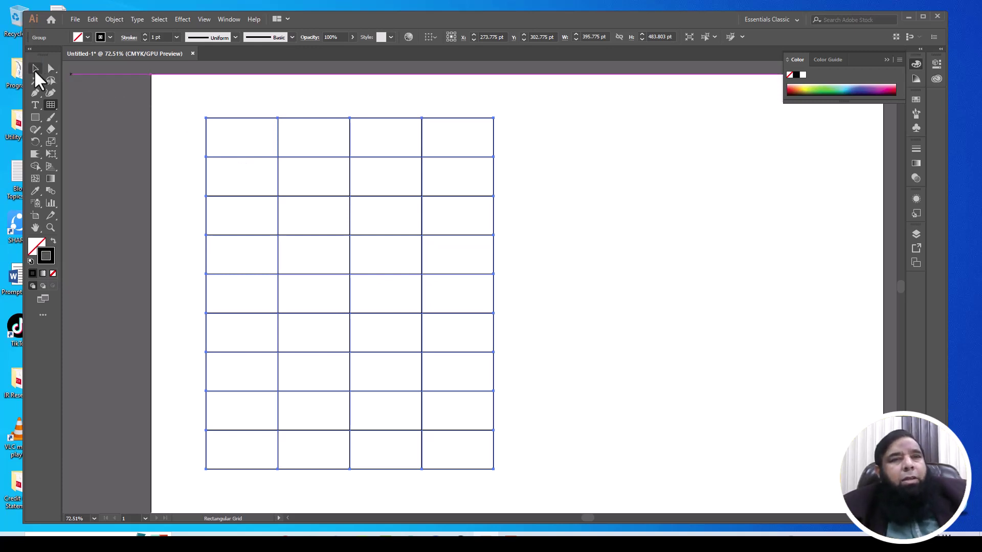
left_click(35, 69)
left_click(272, 187)
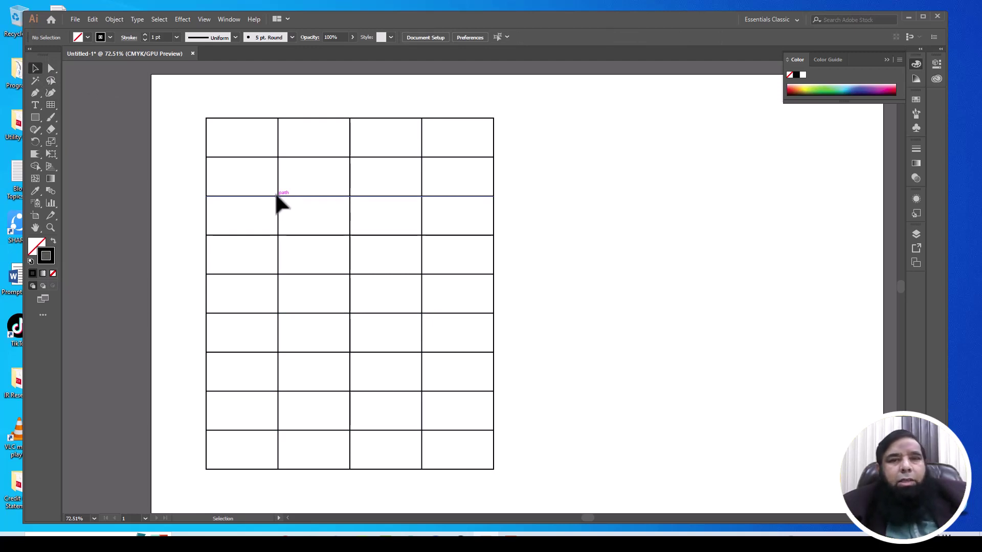
left_click(273, 195)
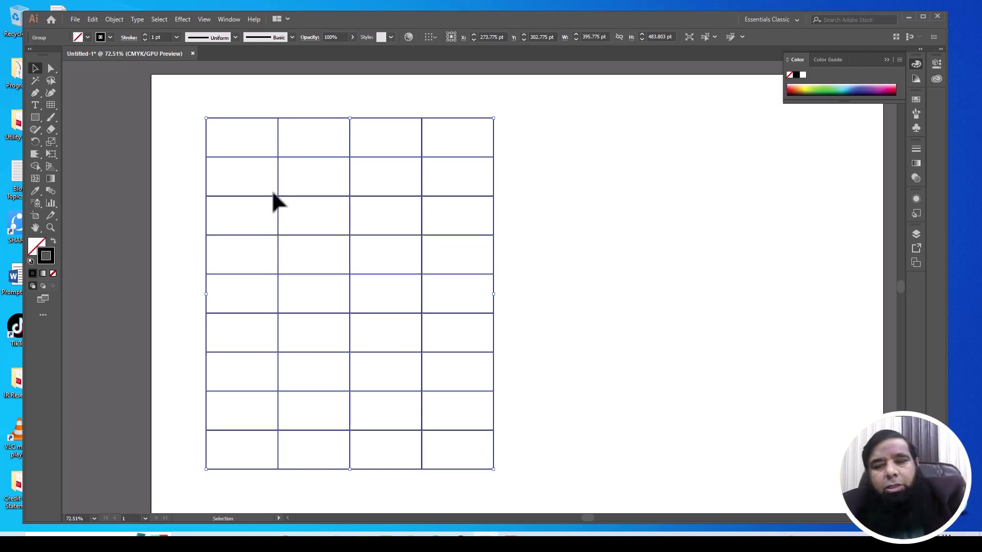
key("Delete")
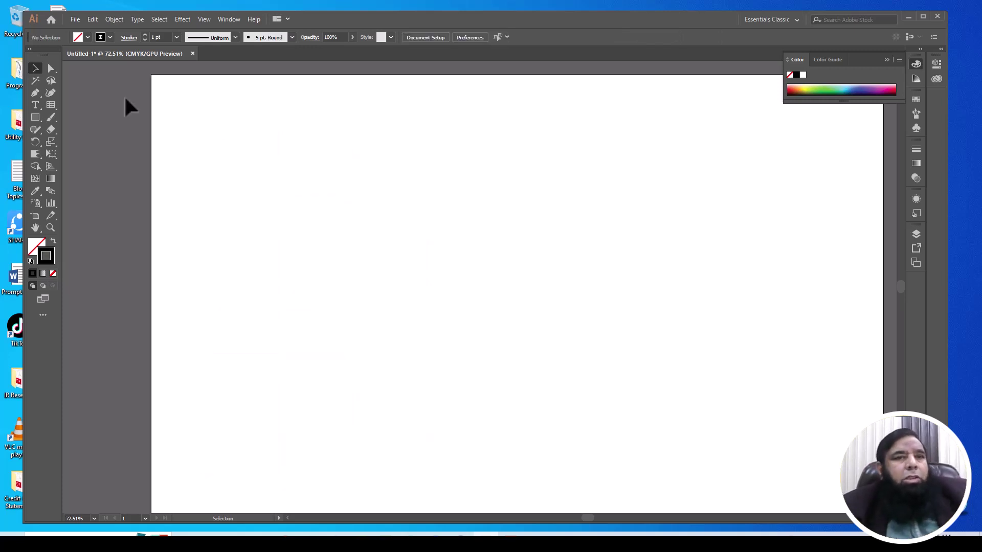
Set both grid divider counts to 5 and drag out a 6-by-6 grid, about 515 by 426 pt
double_click(50, 105)
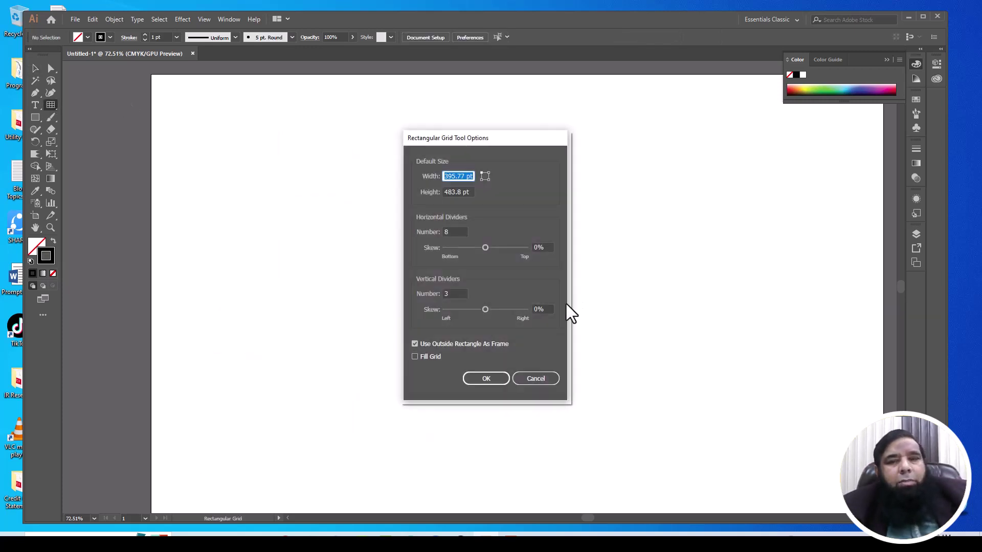
double_click(455, 232)
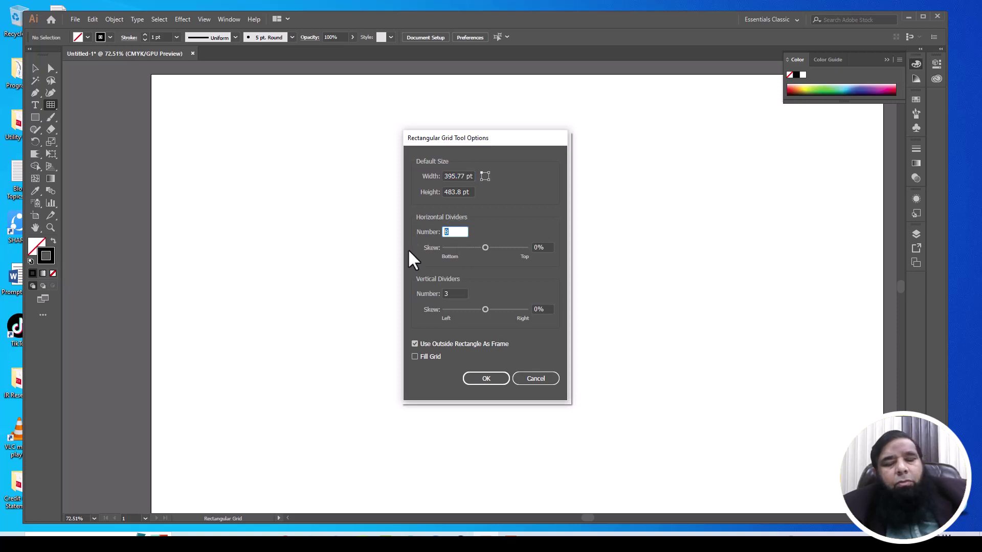
type("5")
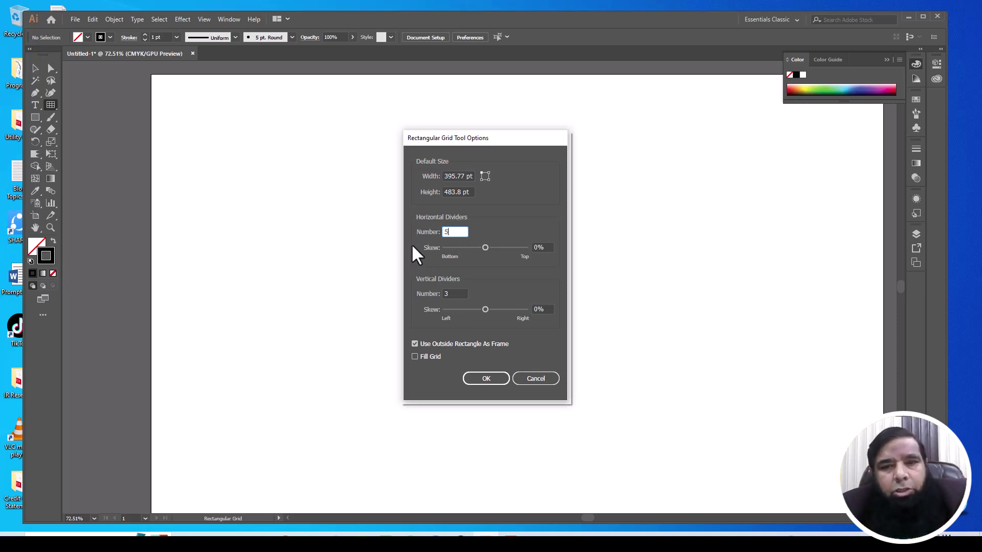
double_click(453, 293)
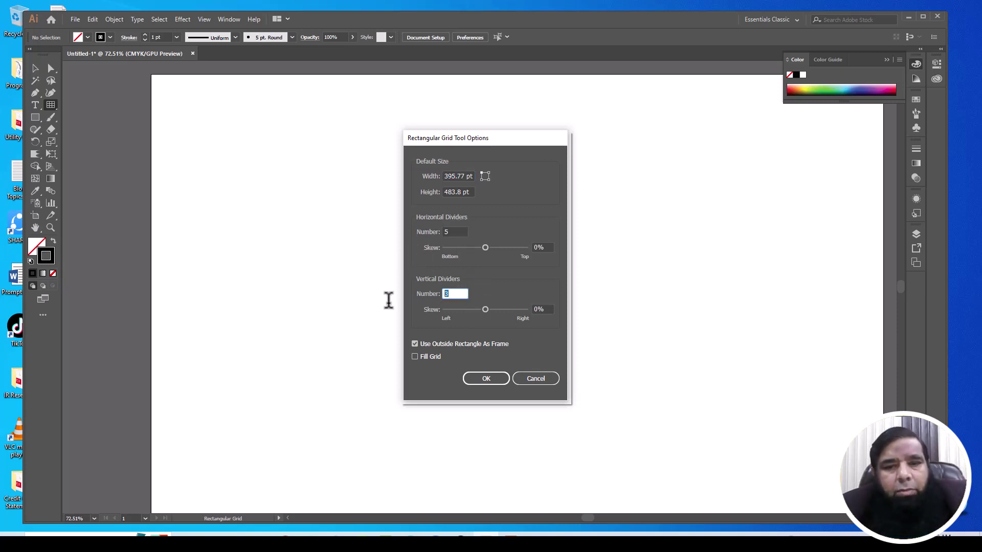
type("5")
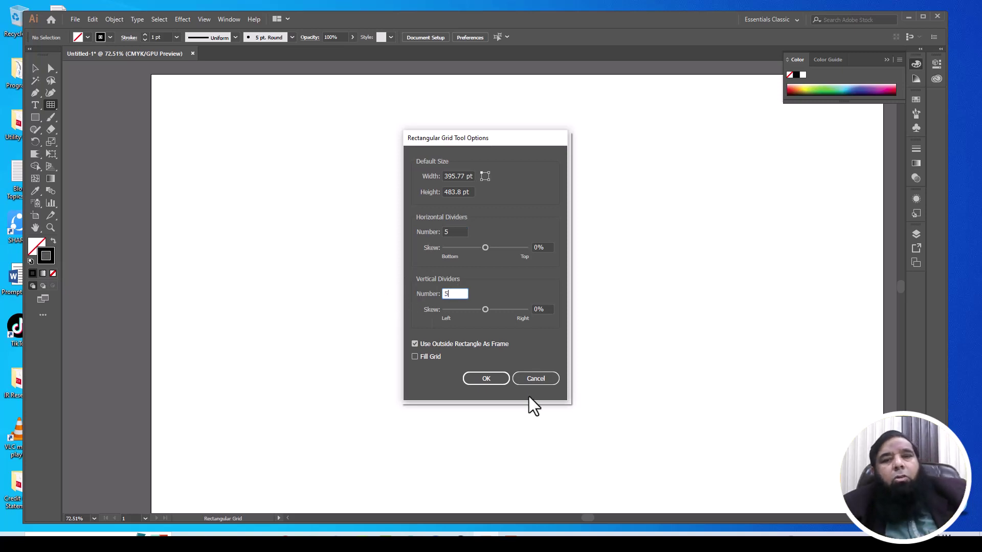
left_click(486, 378)
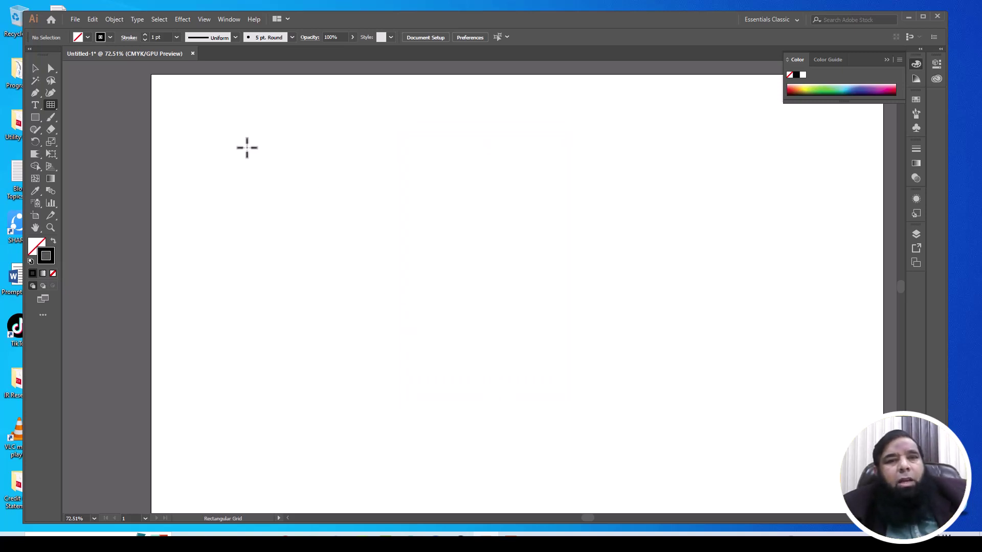
mouse_move(215, 118)
left_mouse_down()
mouse_move(381, 222)
mouse_move(596, 415)
mouse_move(590, 428)
left_mouse_up()
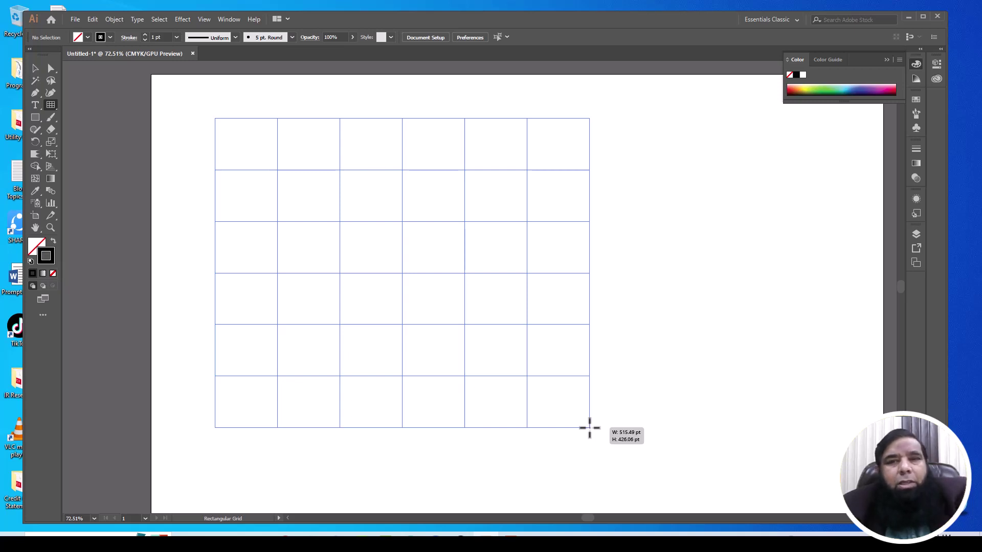
Skew the six grid columns from narrow at left to wide at right, then release the drag
key("c")
key("c")
key("c")
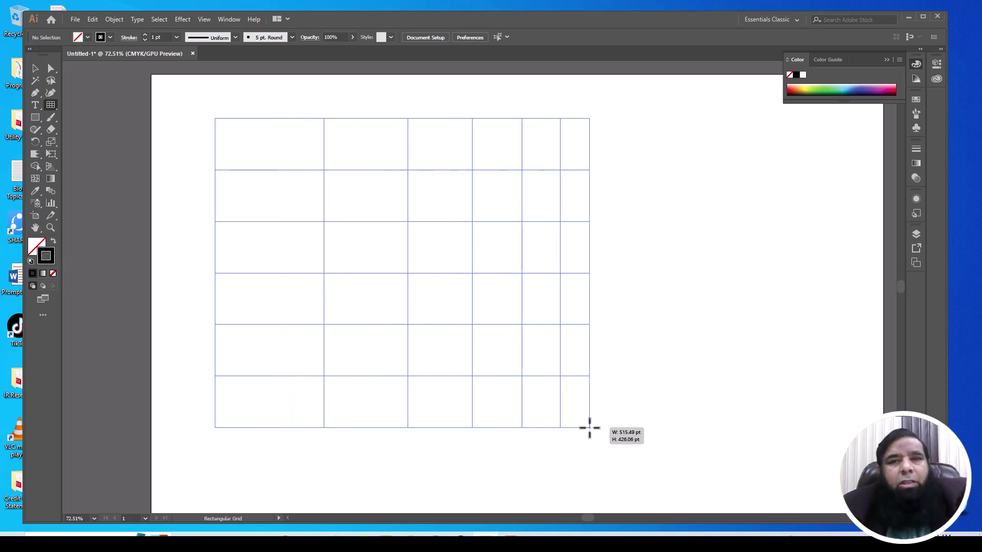
key("c")
key("c")
key("c")
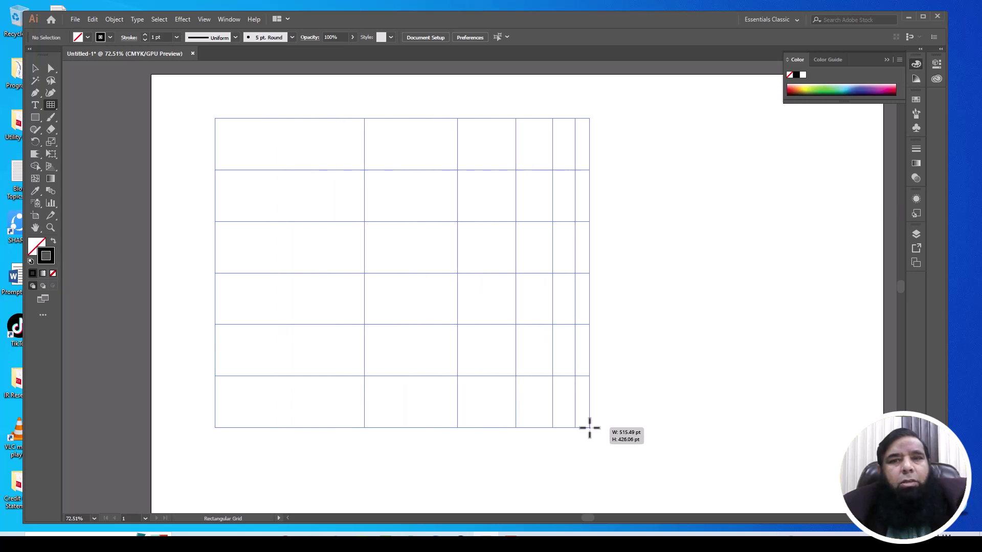
key("c")
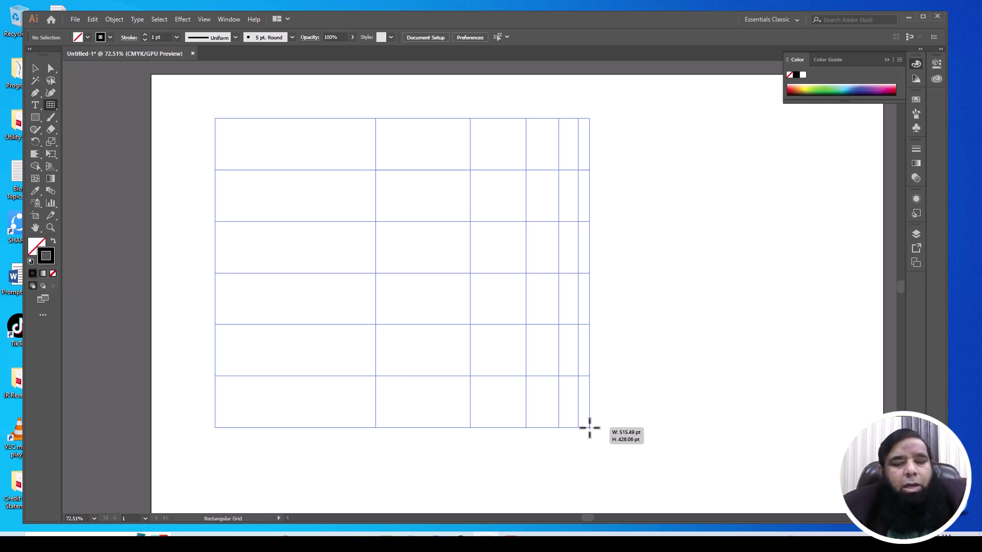
key("x")
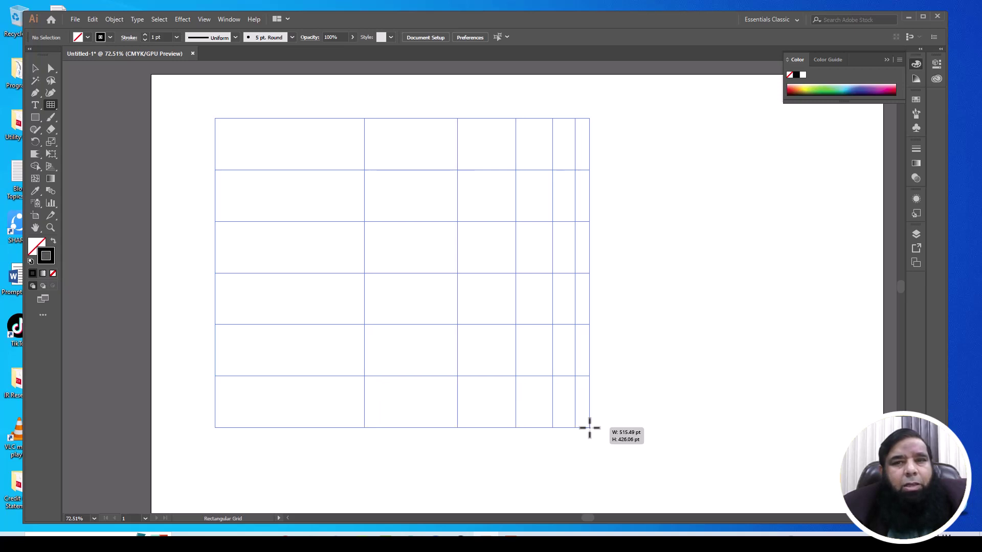
key("x")
key("x")
key("x")
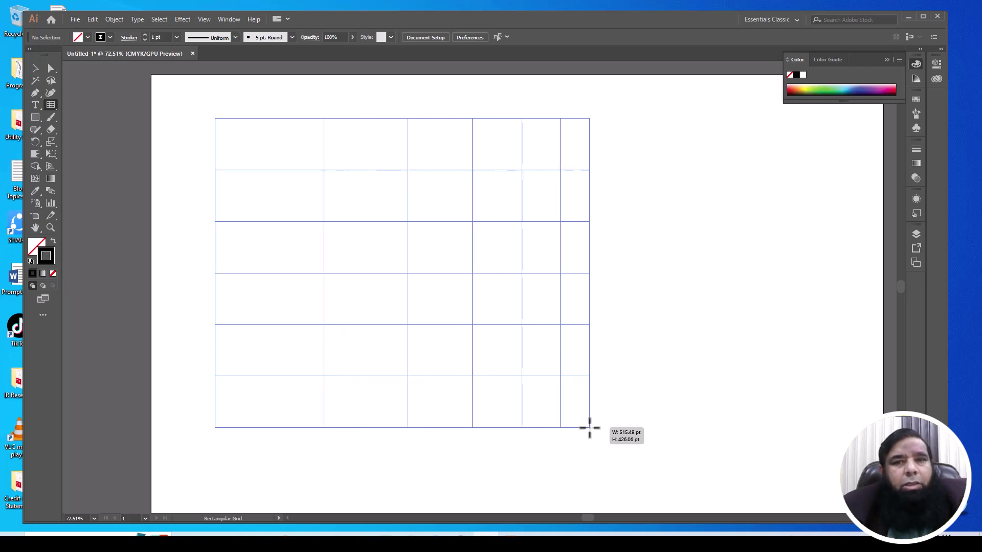
key("x")
key("x")
key("x")
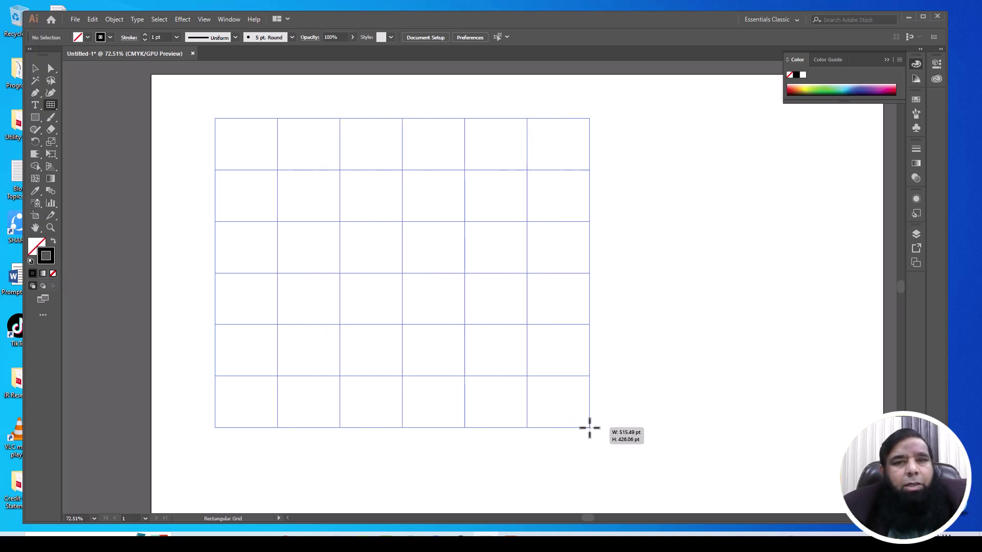
key("x")
key("x")
key("x")
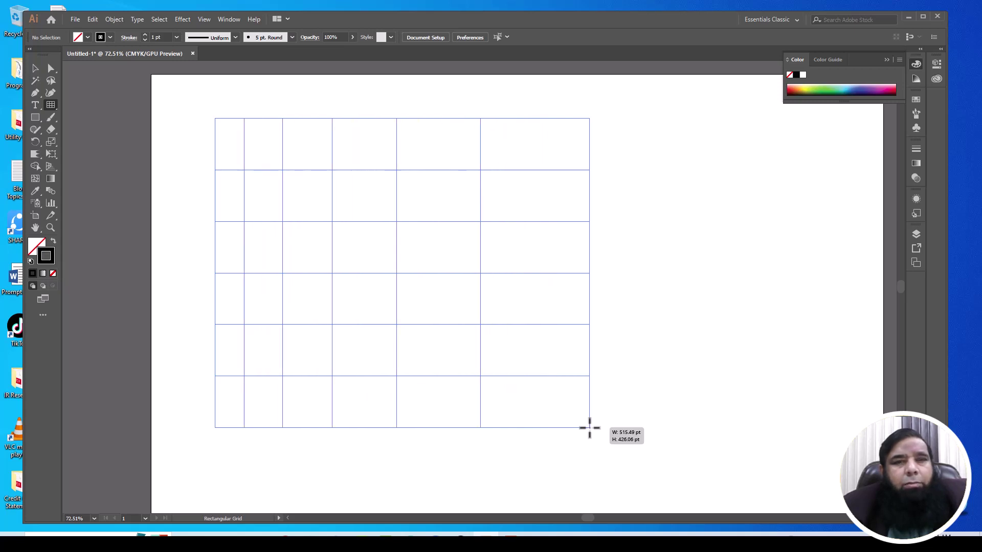
key("x")
key("x")
key("x")
key("x")
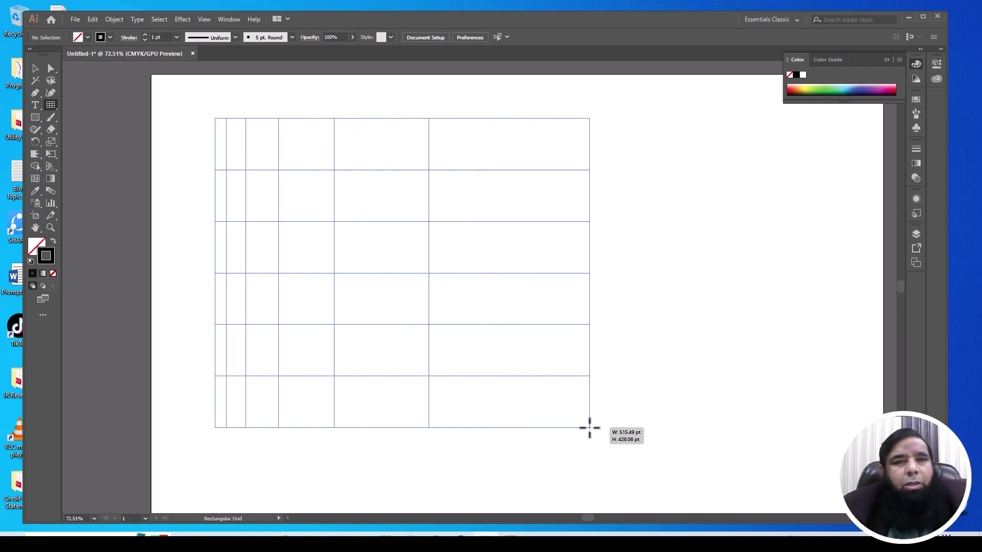
key("x")
key("x")
key("x")
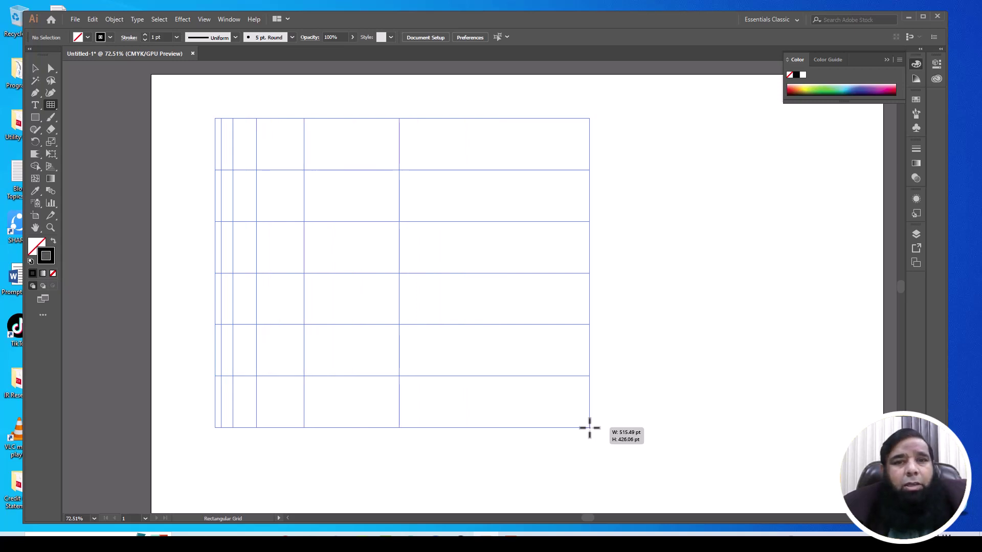
left_click_drag(589, 428, 589, 427)
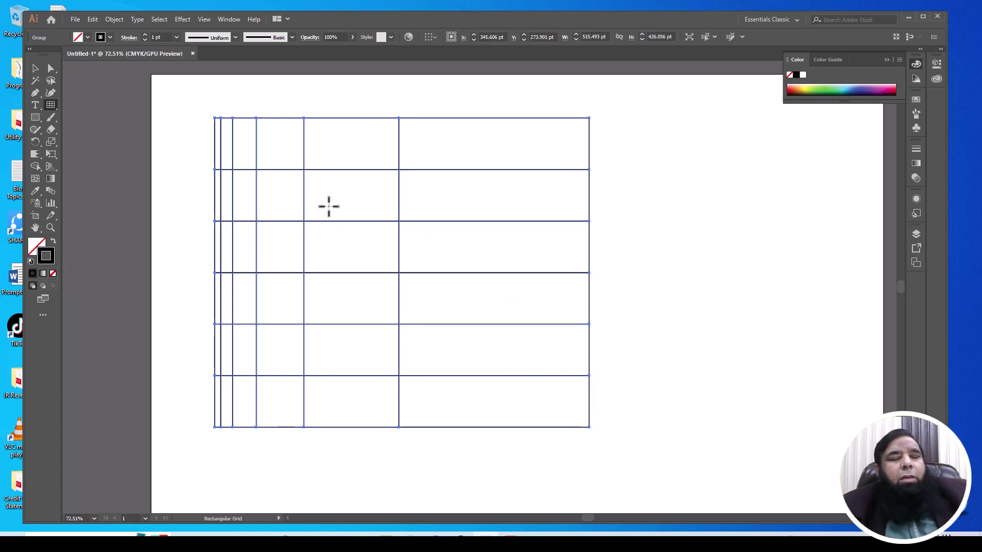
Change the grid options' Vertical Dividers Skew to 0% and return to the Selection tool
double_click(52, 104)
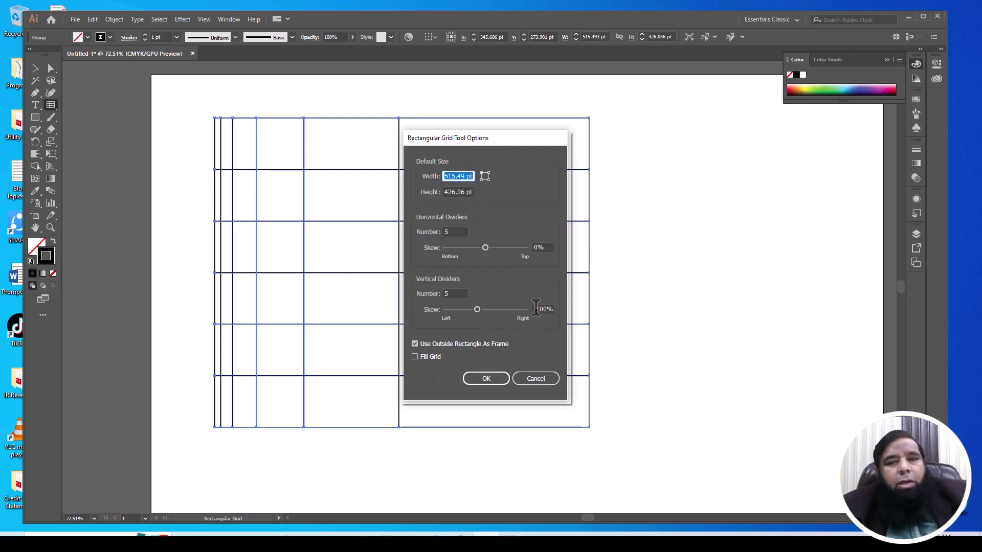
double_click(556, 308)
type("-0")
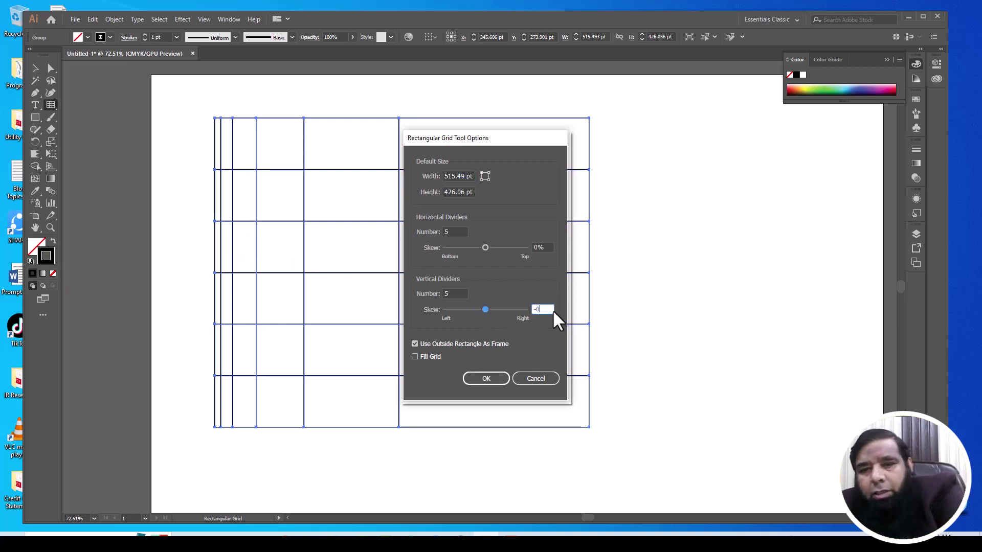
key("BackSpace")
key("BackSpace")
type("0")
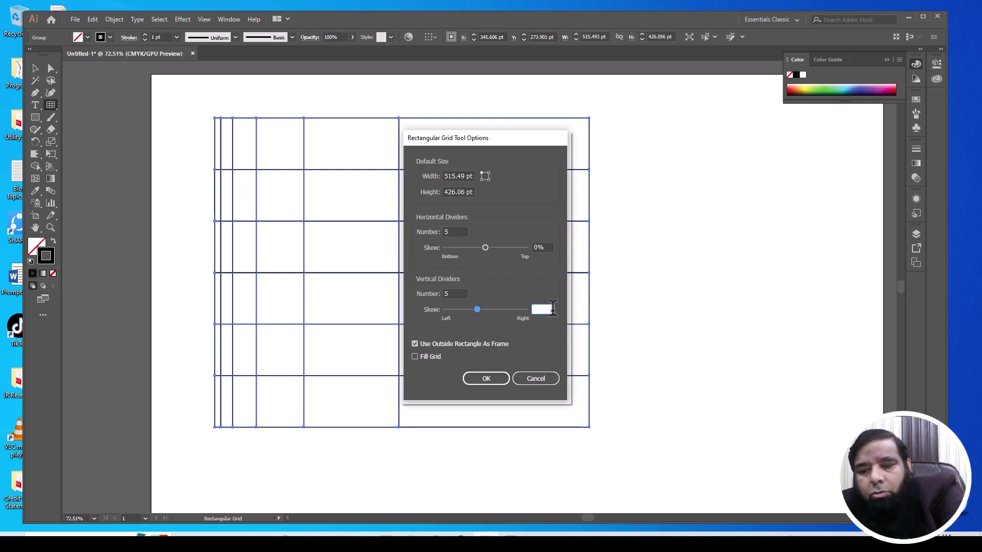
left_click(486, 378)
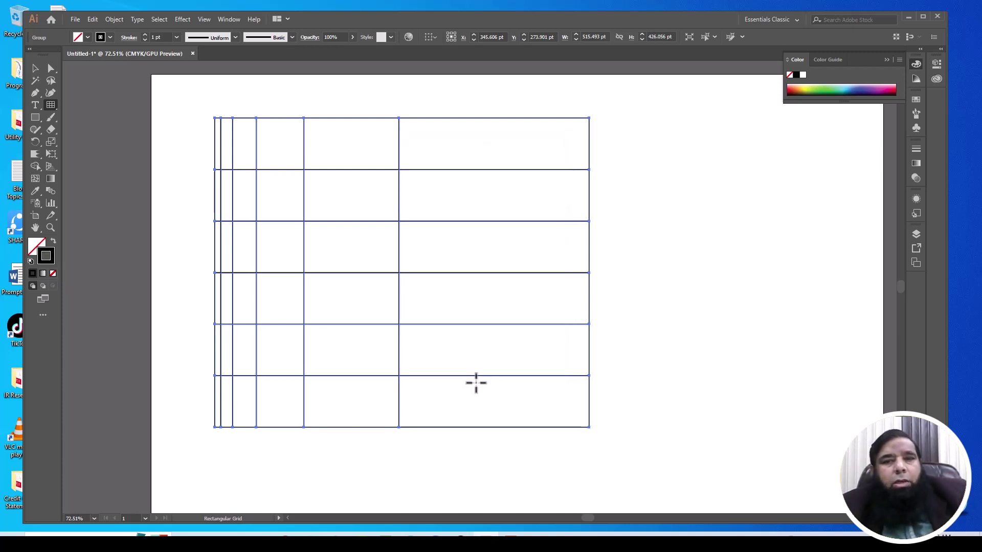
left_click(35, 68)
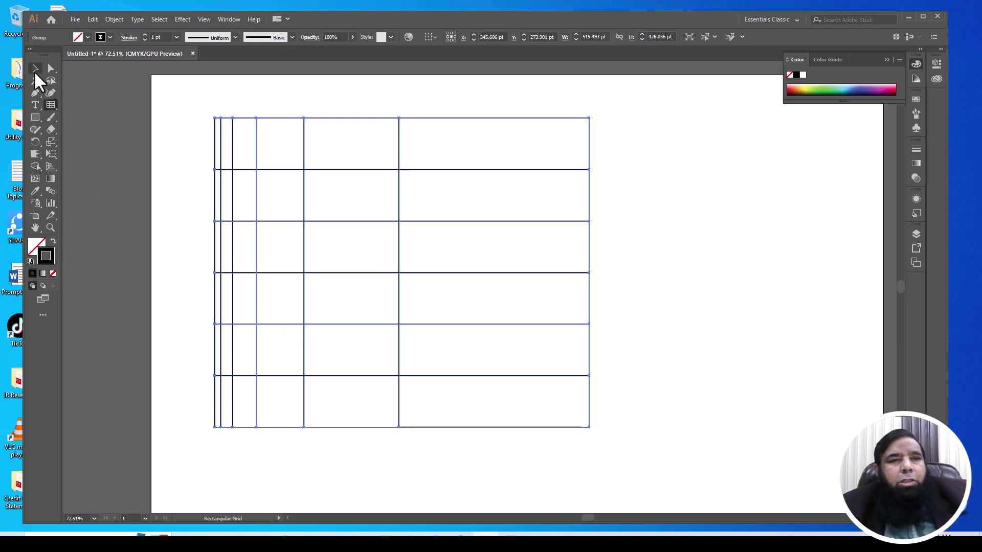
Delete the column-skewed grid and switch back to the Rectangular Grid Tool
left_click(269, 188)
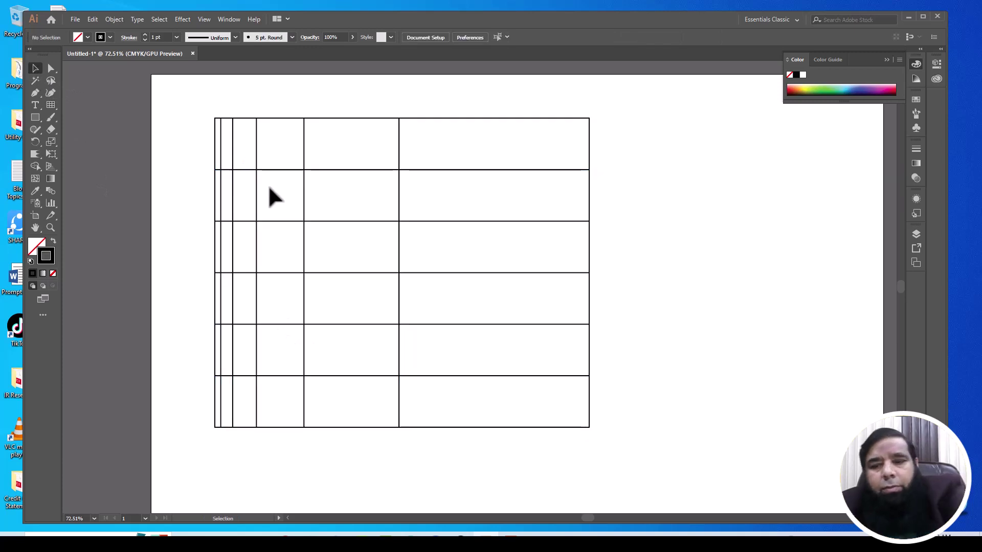
left_click(347, 169)
key("Delete")
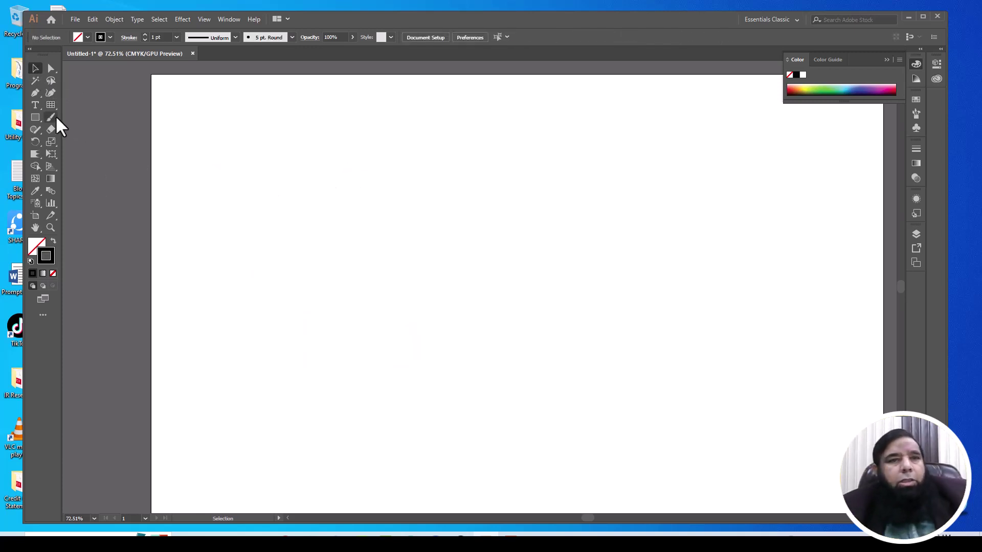
left_click(51, 105)
Draw a 542 by 454 pt six-column grid with rows narrow at top, widening downward
mouse_move(193, 114)
left_mouse_down()
mouse_move(421, 336)
mouse_move(588, 444)
left_mouse_up()
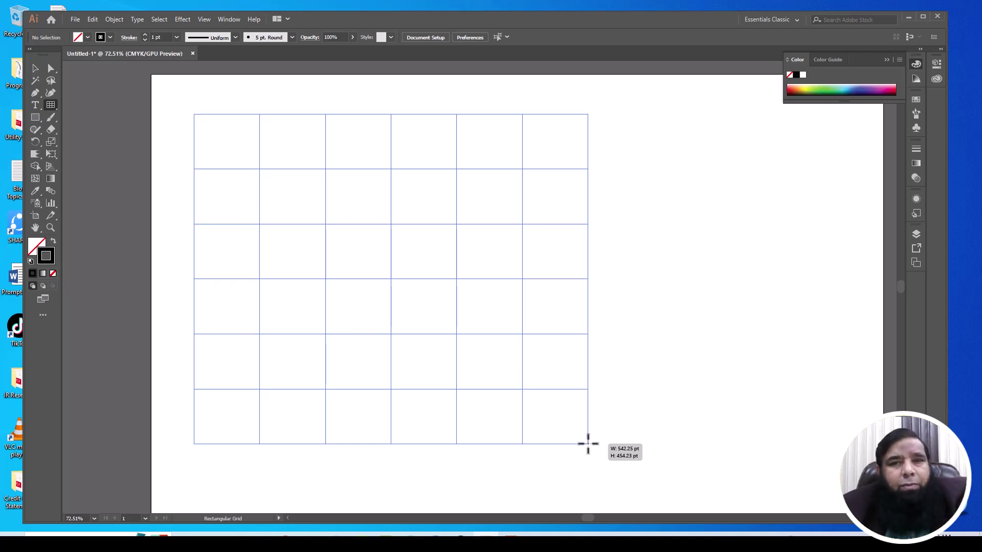
key("v")
key("v")
key("v")
key("v")
key("v")
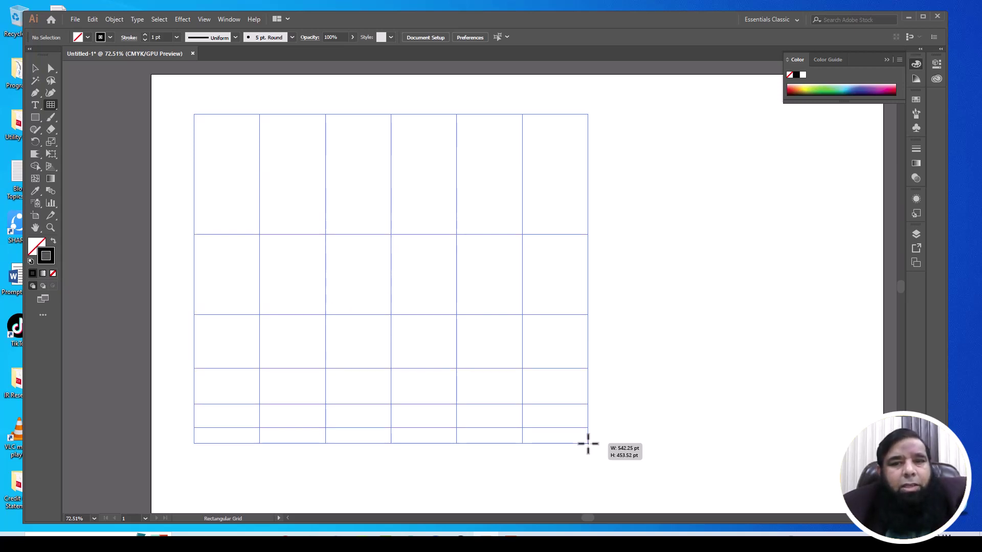
key("v")
key("v")
key("v")
key("v")
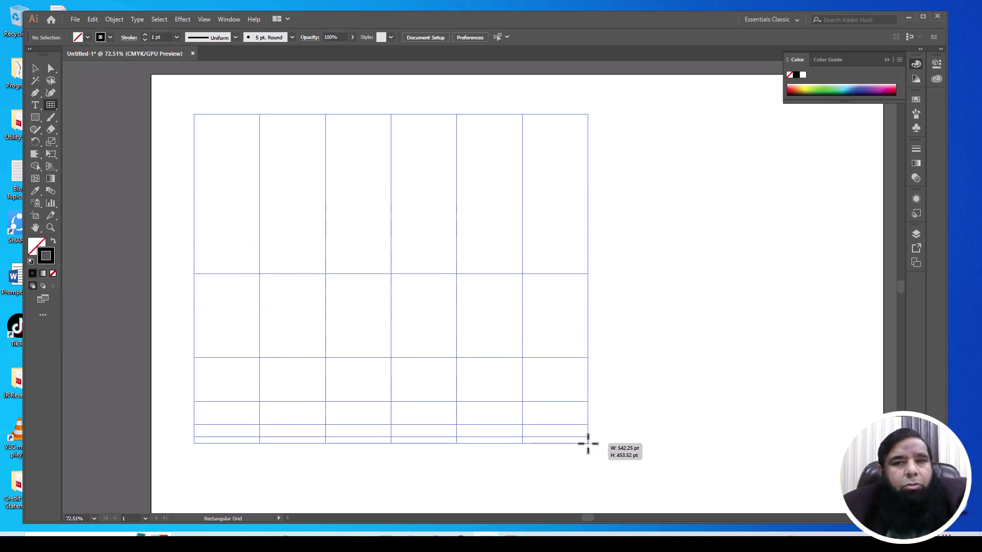
key("v")
key("v")
key("v")
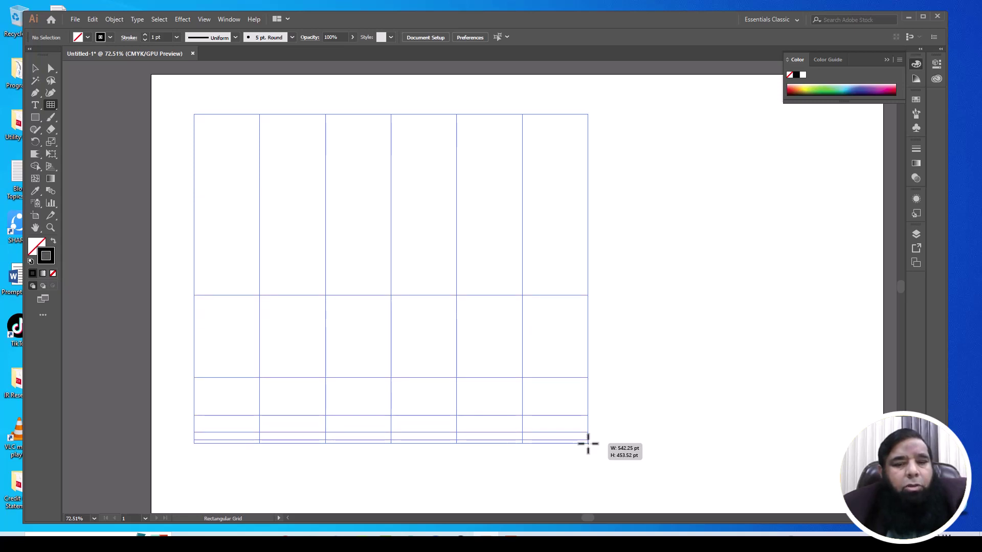
key("f")
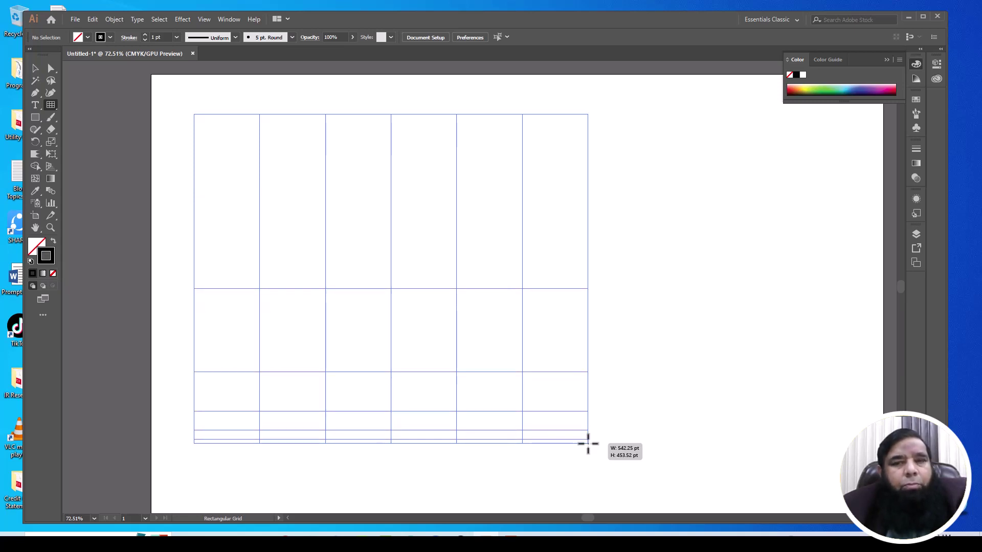
key("f")
key("f")
key("f")
key("f")
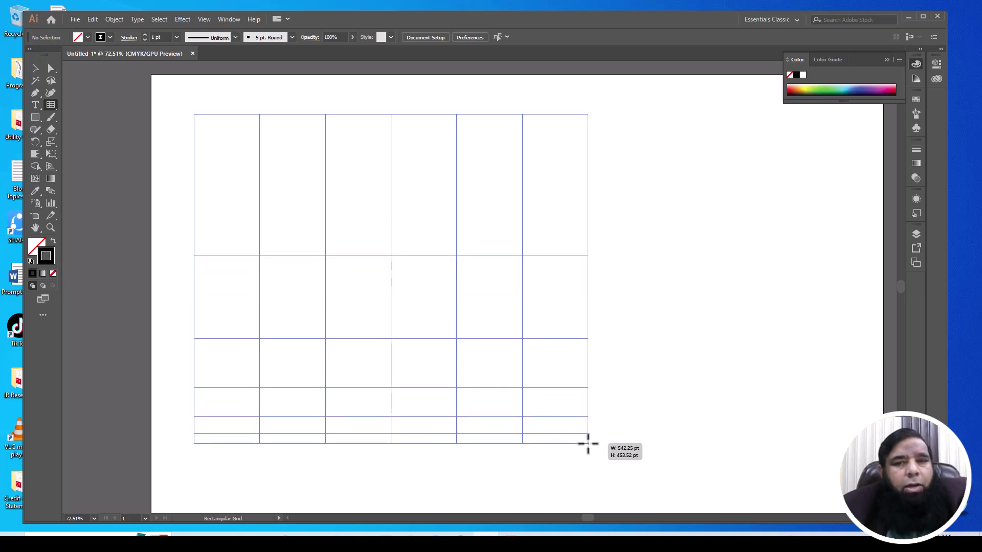
key("f")
key("f")
key("f")
key("f")
key("f")
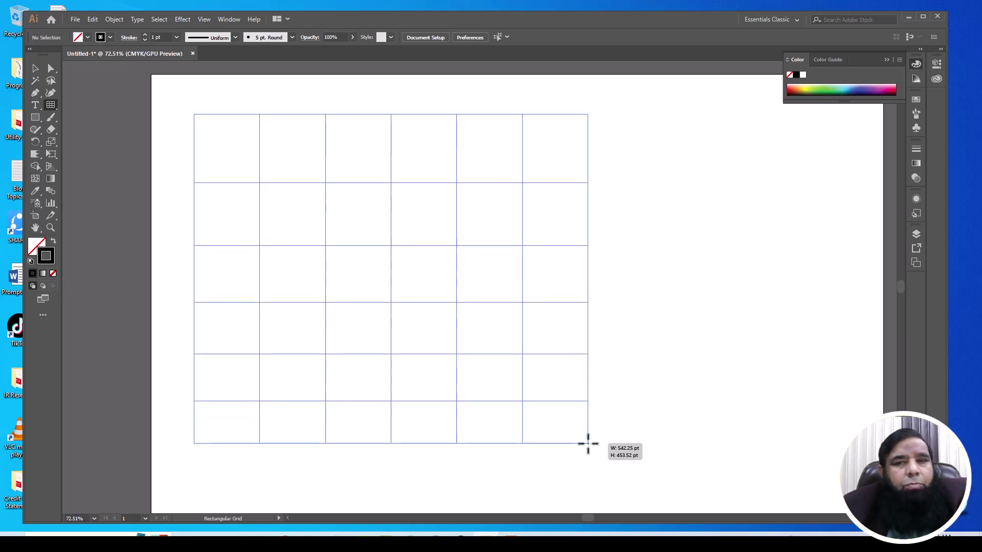
key("f")
key("f")
key("f")
key("f")
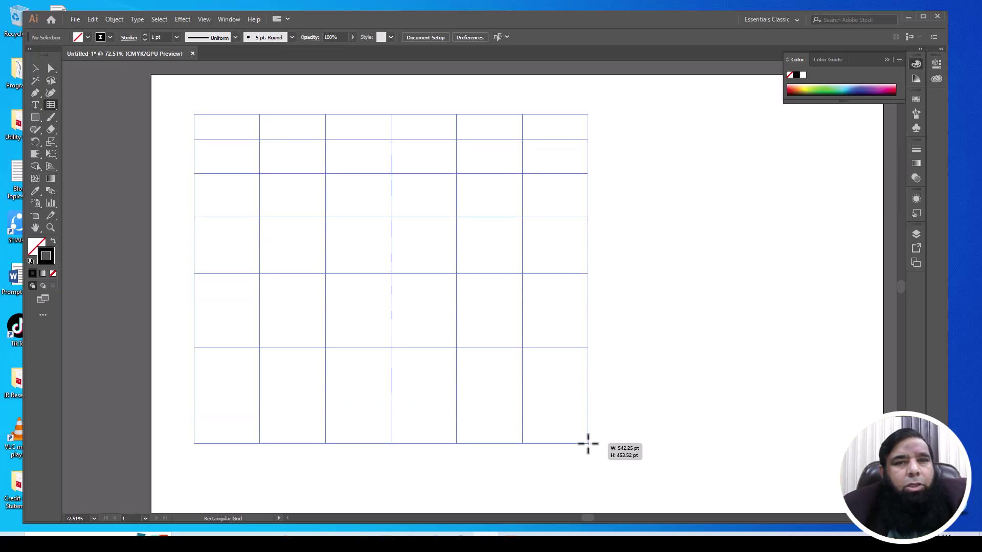
key("f")
key("f")
key("f")
key("f")
key("f")
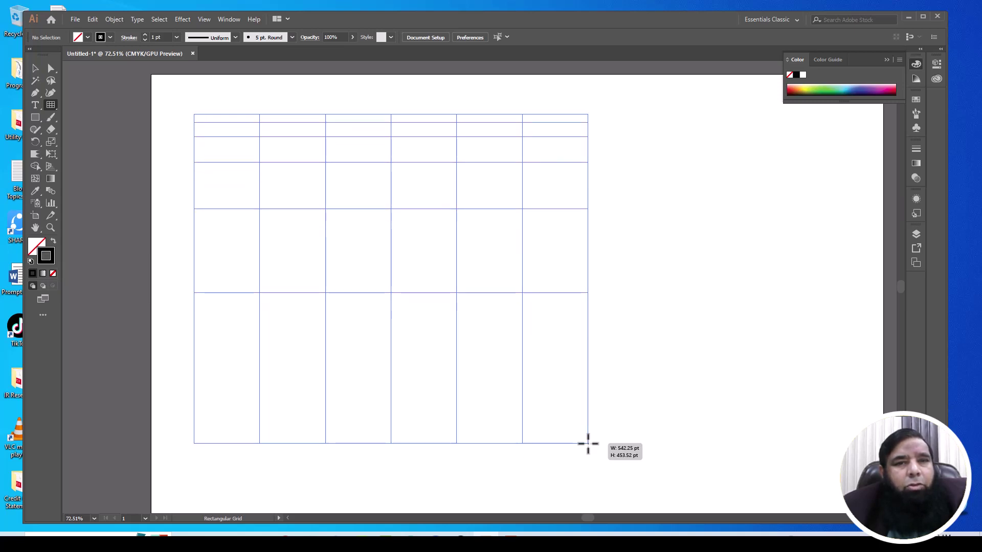
key("f")
key("f")
key("f")
key("f")
left_click_drag(588, 443, 588, 443)
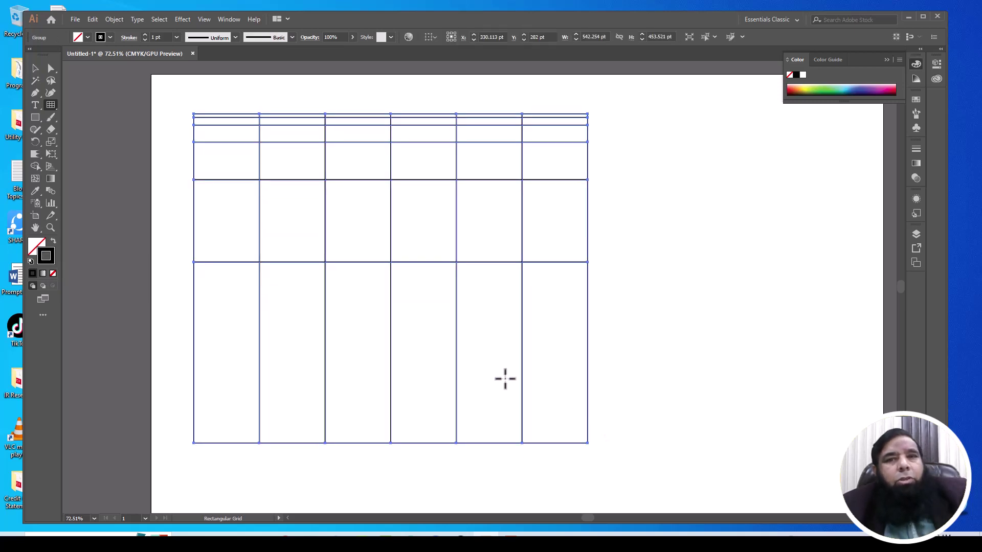
Change the grid options' Horizontal Dividers Skew from -120% to 0% and return to the Selection tool
double_click(50, 105)
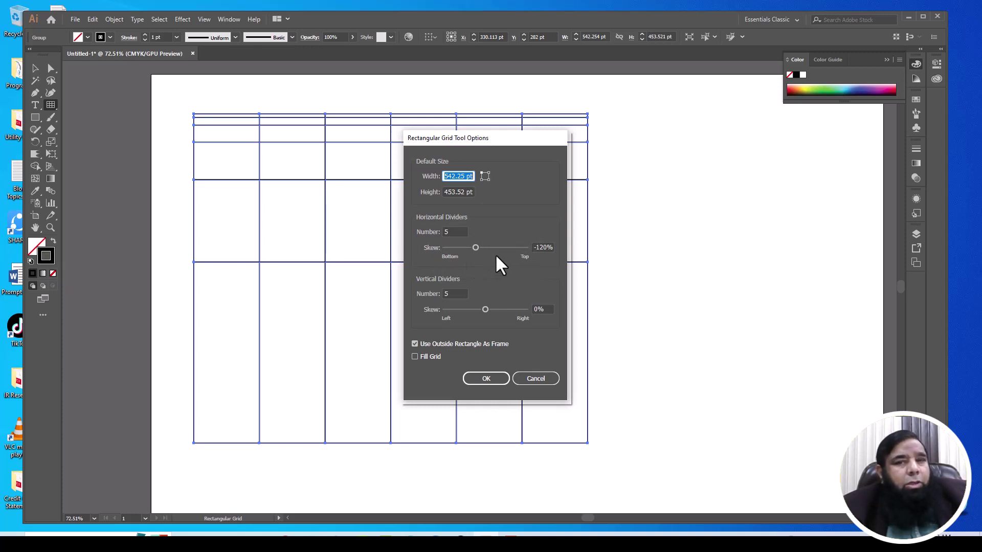
left_click(532, 248)
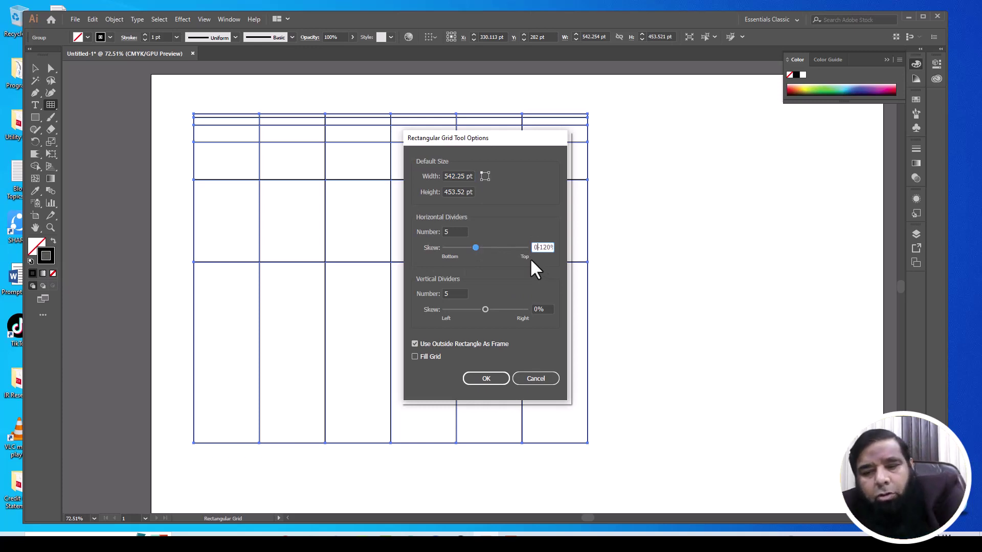
key("Delete")
type("0")
key("Delete")
key("Delete")
key("Delete")
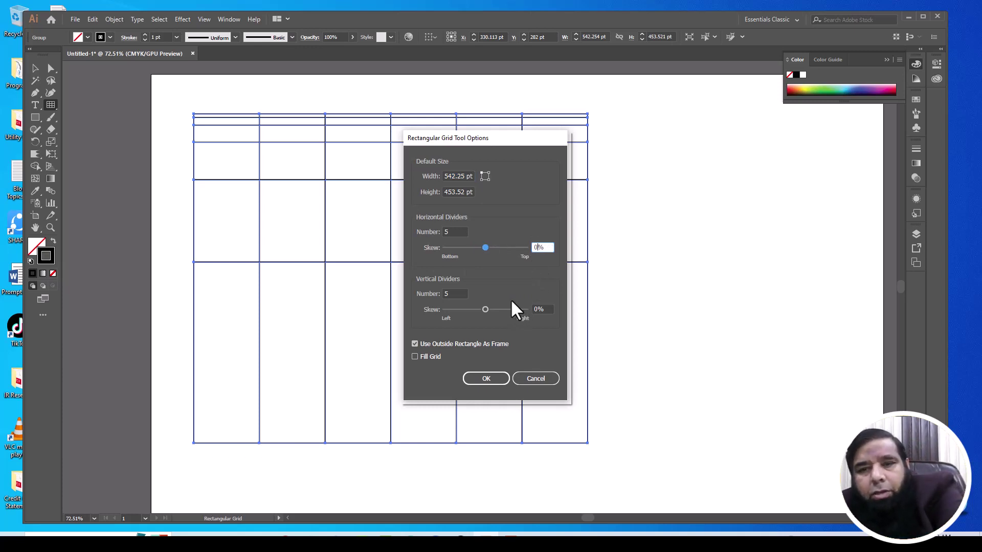
key("Delete")
left_click(489, 379)
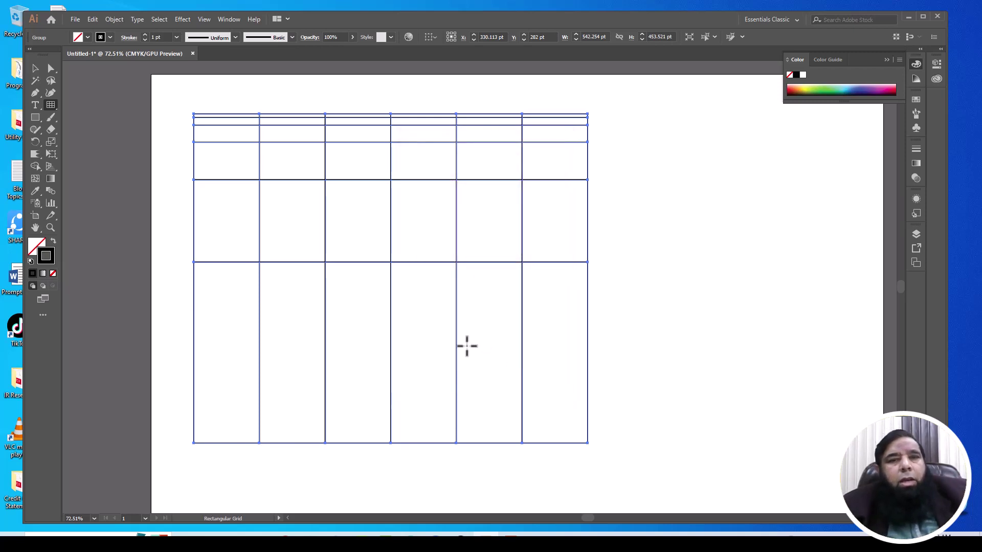
left_click(35, 68)
Delete the skewed grid, then draw and delete a test rectangular grid
left_click(318, 183)
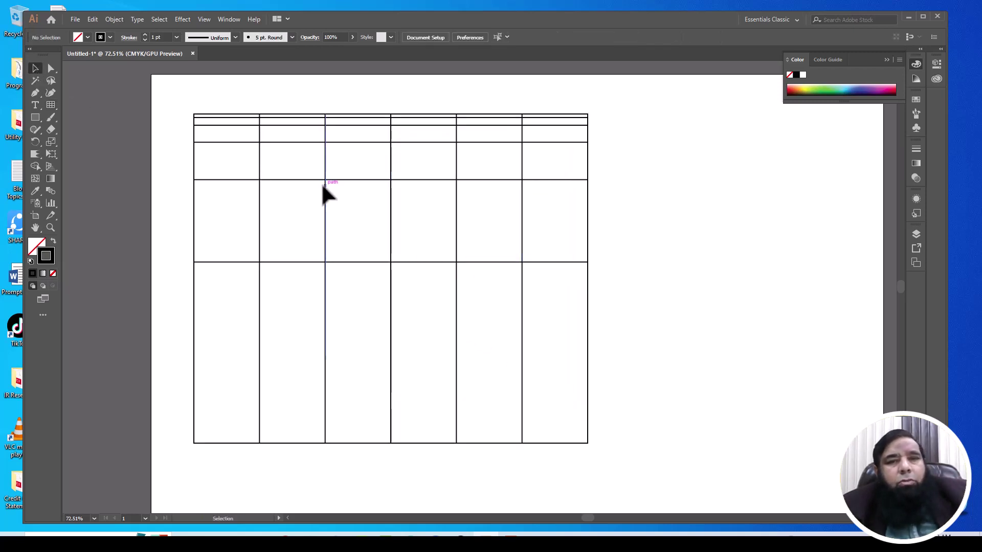
key("Delete")
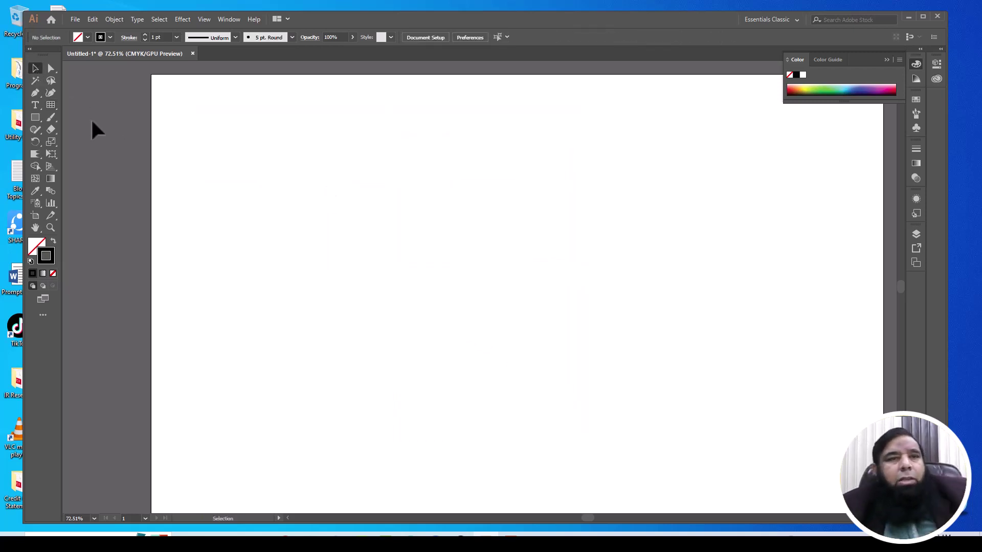
left_click(51, 104)
left_click_drag(238, 117, 597, 414)
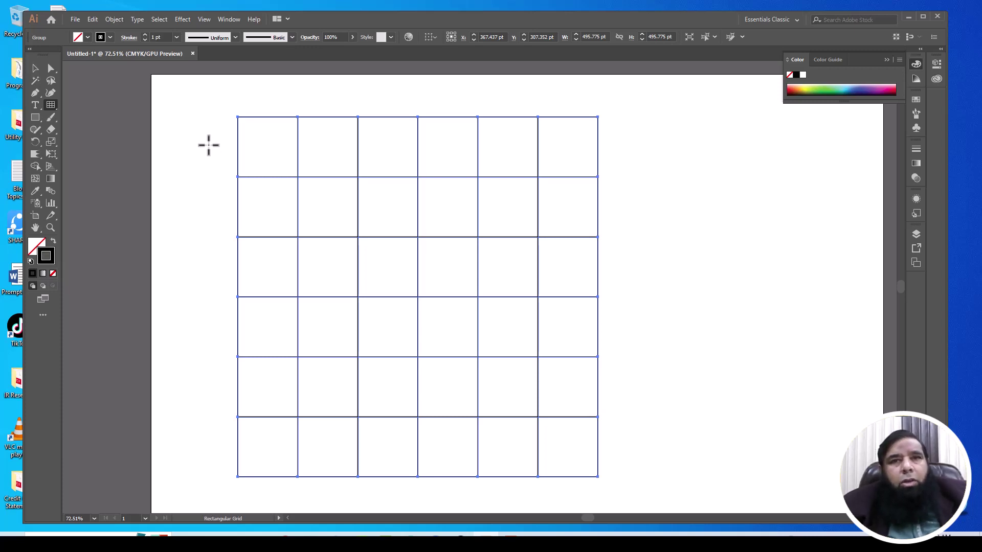
key("Delete")
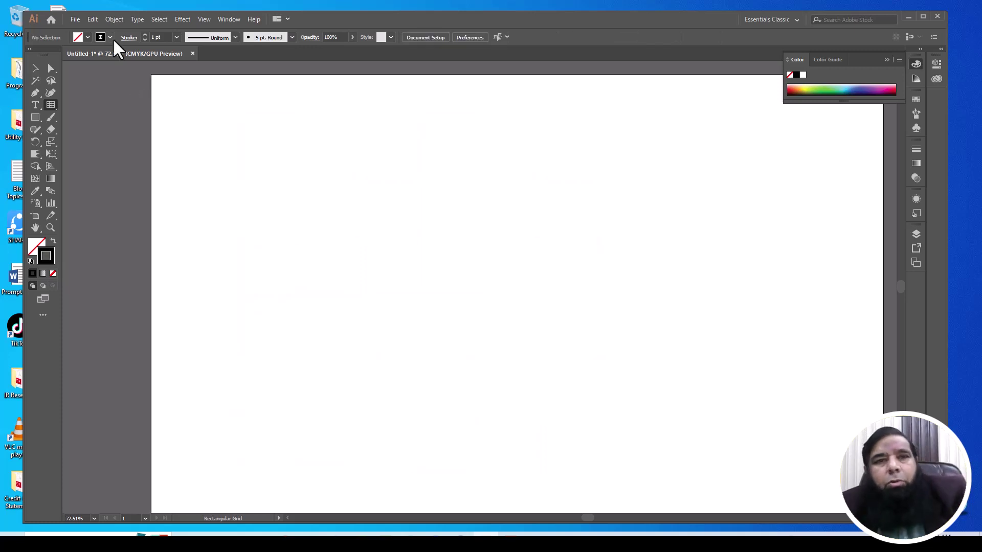
Set the Rectangular Grid Tool to 25 horizontal and 25 vertical dividers
double_click(50, 105)
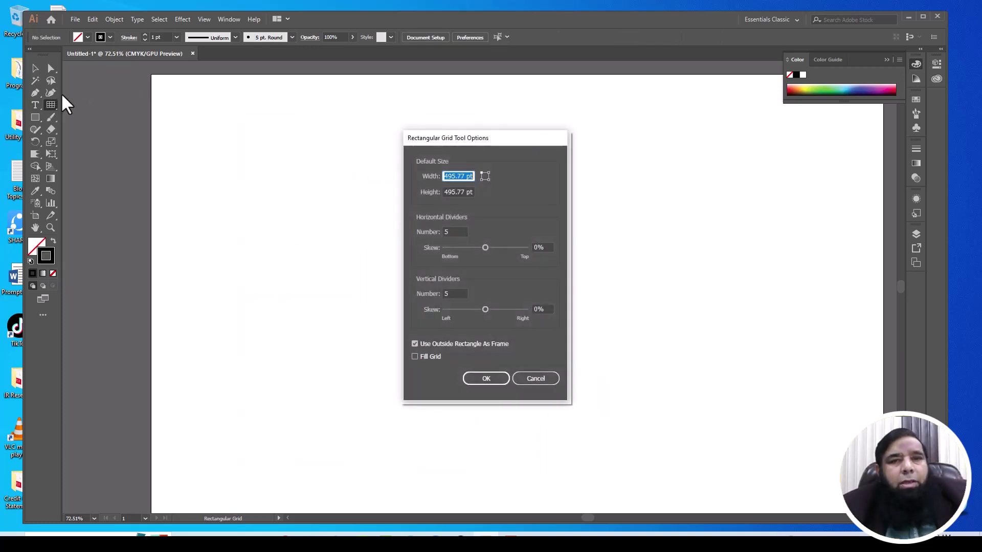
double_click(457, 231)
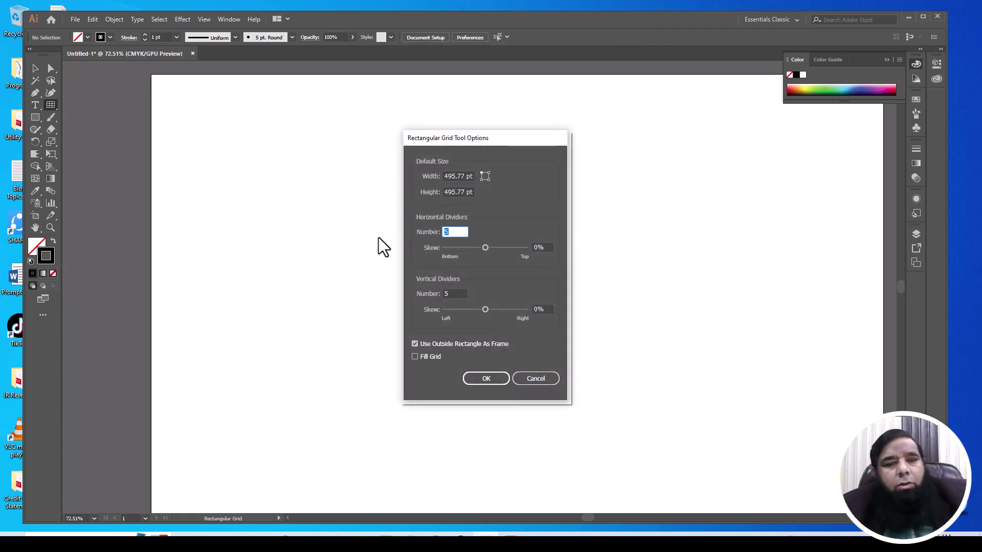
type("25")
double_click(452, 293)
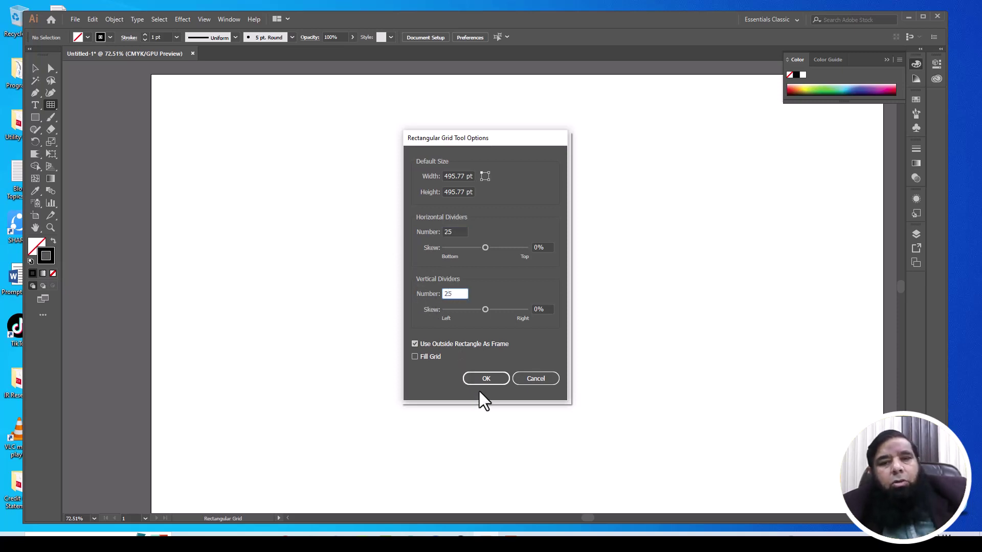
left_click(486, 379)
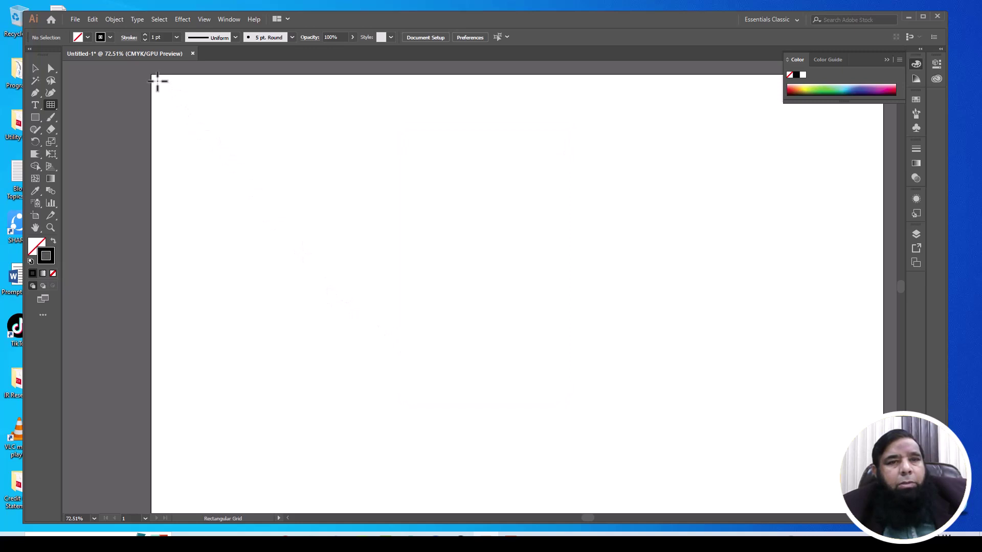
mouse_move(157, 80)
left_mouse_down()
mouse_move(599, 347)
mouse_move(586, 319)
left_mouse_up()
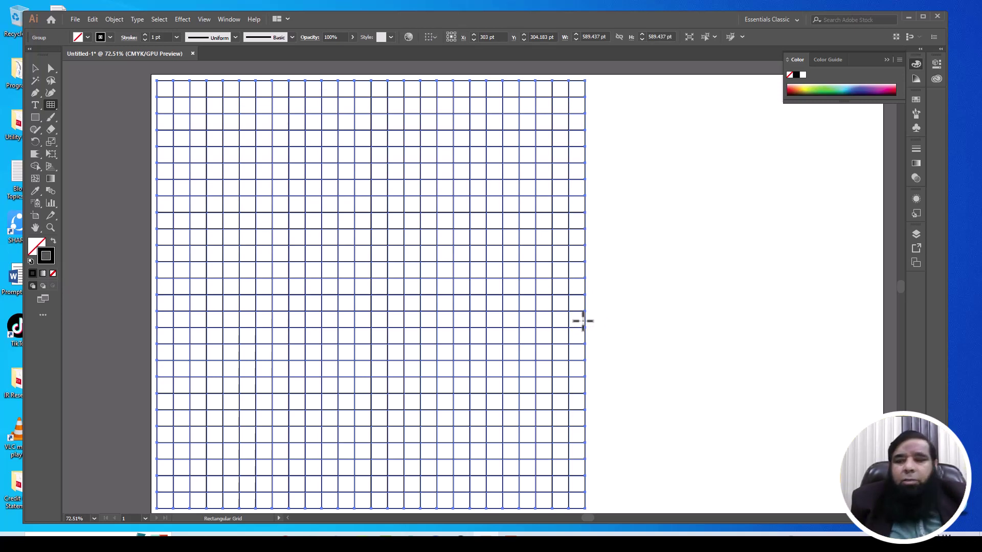
left_click(34, 68)
left_click(130, 102)
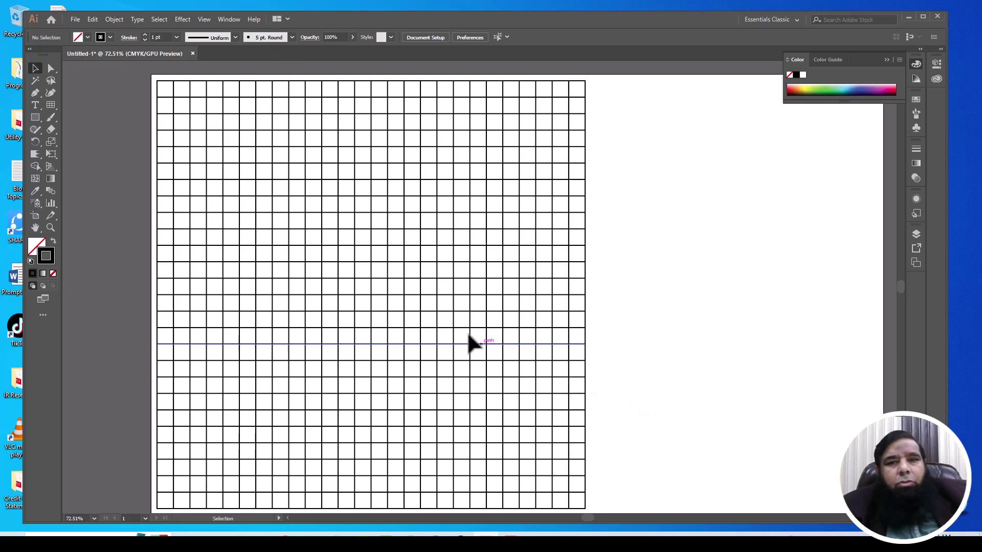
left_click_drag(474, 316, 685, 311)
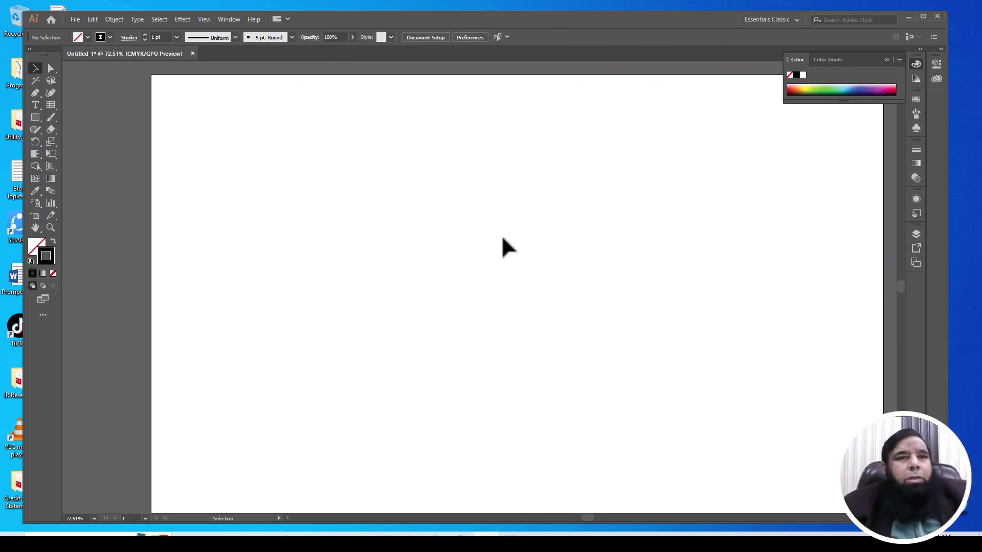
left_click(247, 91)
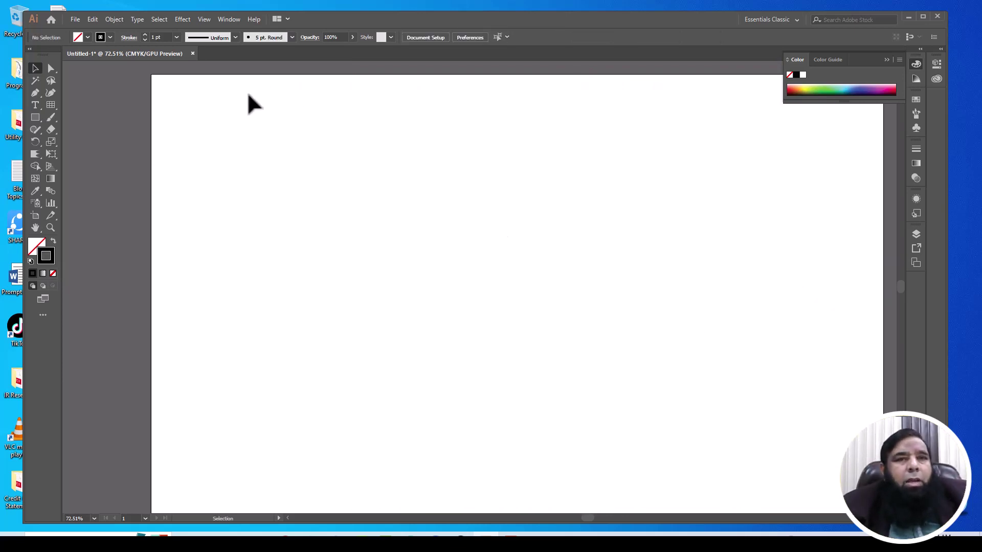
Place the glass office building photo on the artboard's left side and embed it
left_click(75, 20)
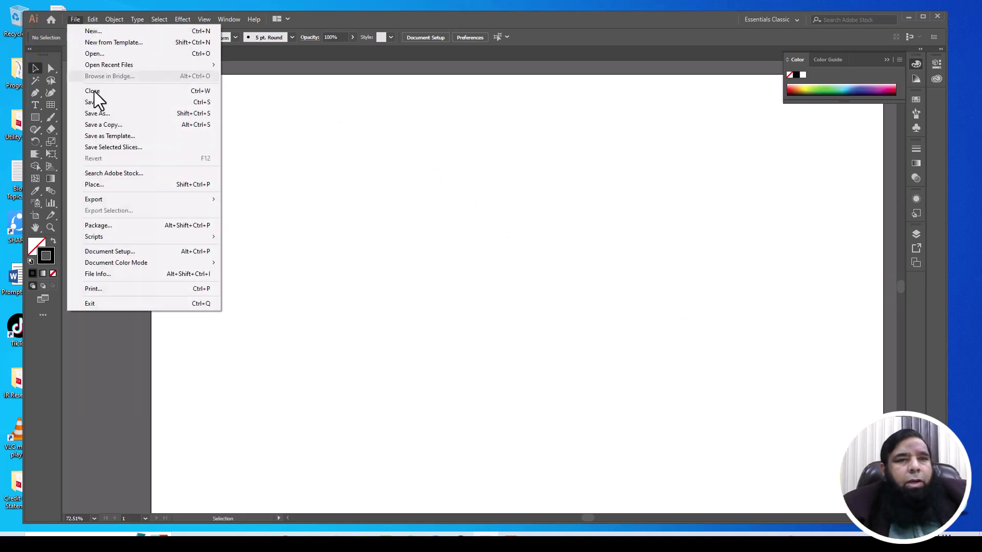
left_click(100, 184)
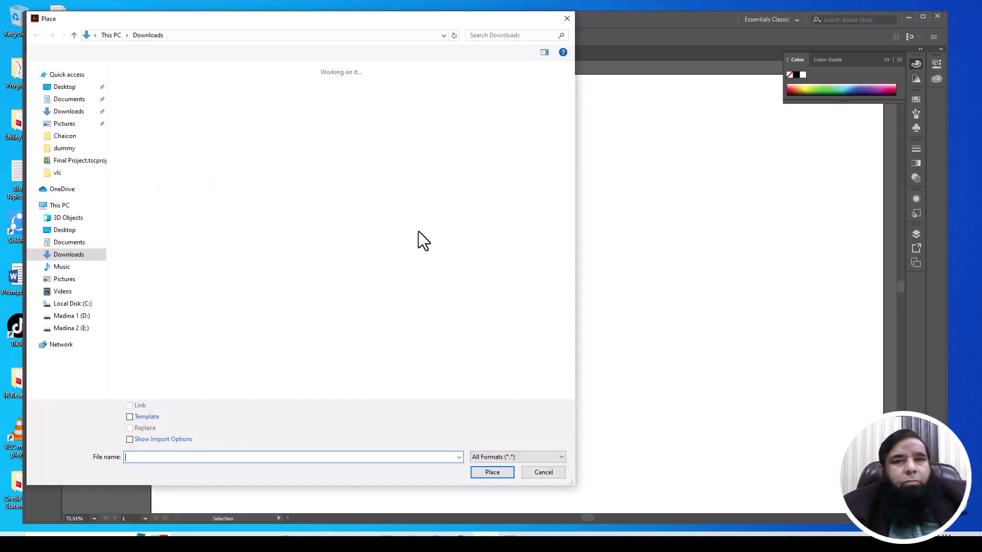
left_click(198, 181)
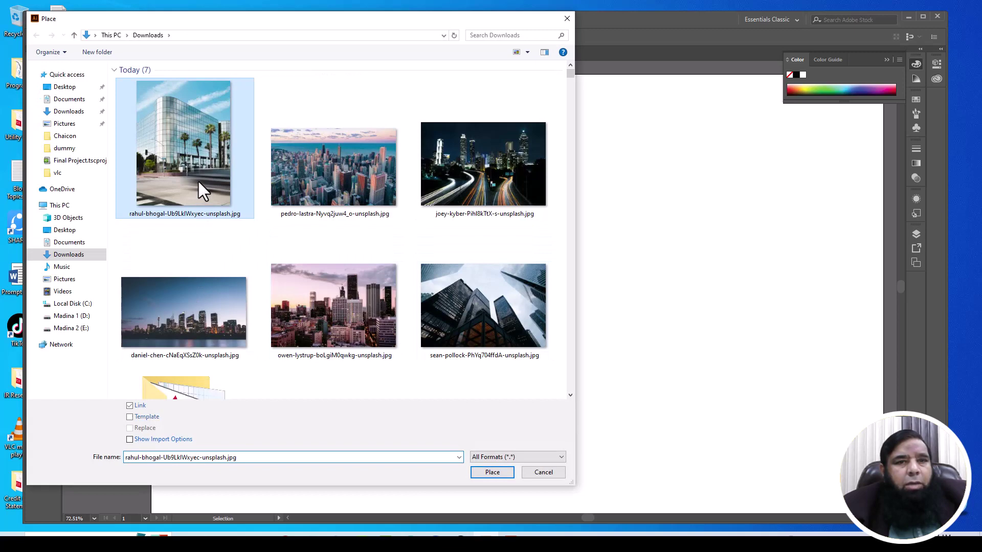
left_click(483, 472)
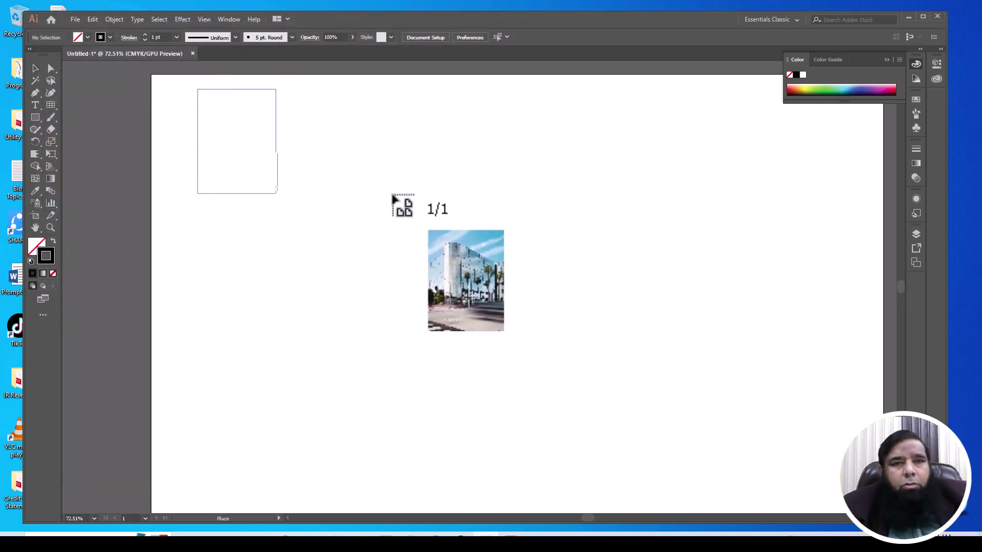
left_click_drag(392, 197, 498, 508)
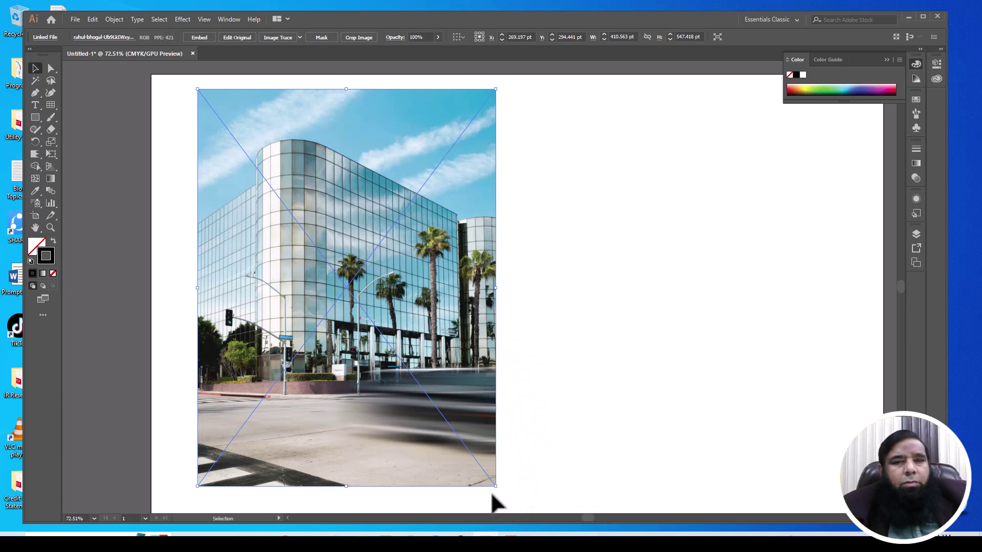
left_click(199, 38)
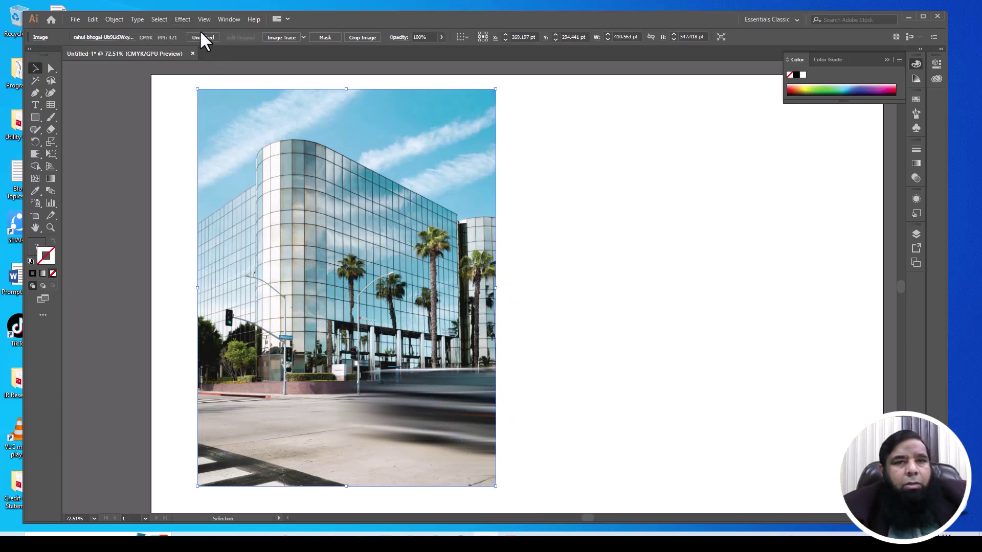
Reopen the Rectangular Grid Tool options and confirm the divider settings
double_click(49, 104)
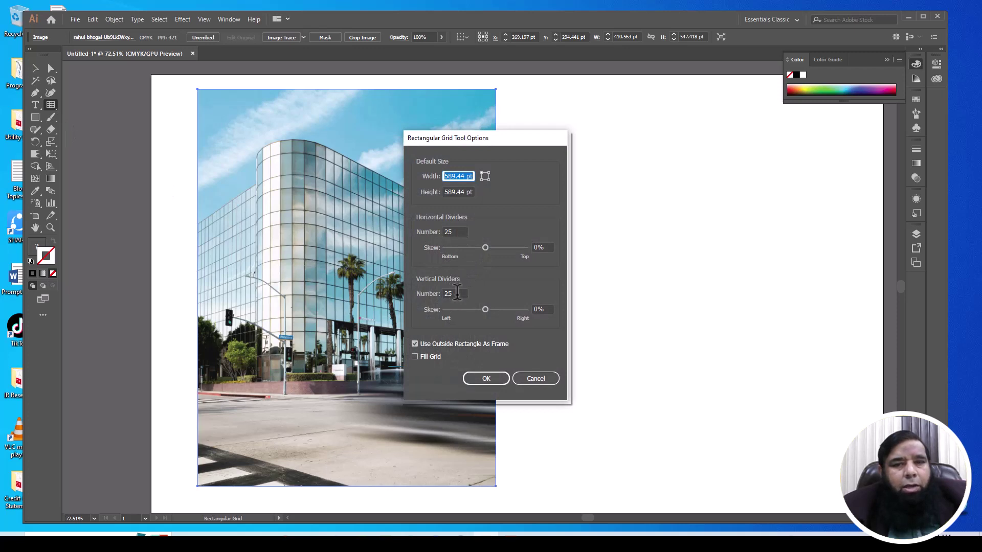
left_click_drag(457, 293, 439, 293)
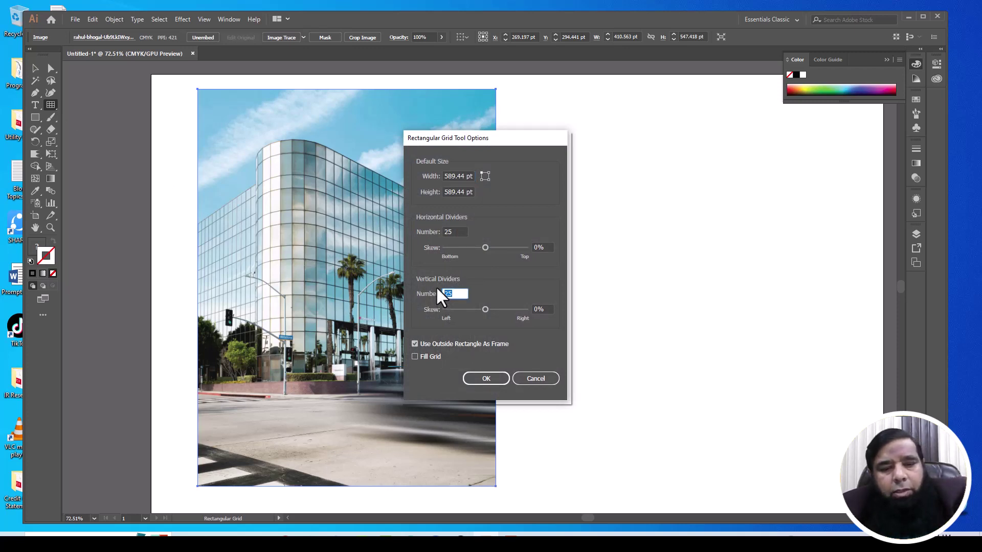
type("45")
left_click(481, 381)
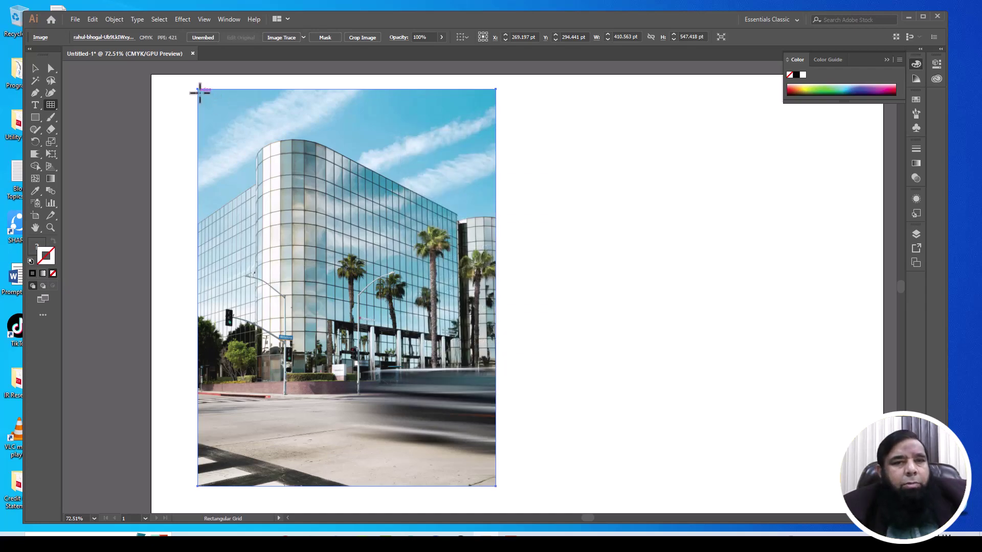
Draw a trial grid over the photo's upper-left part, then undo it
left_click_drag(199, 89, 435, 380)
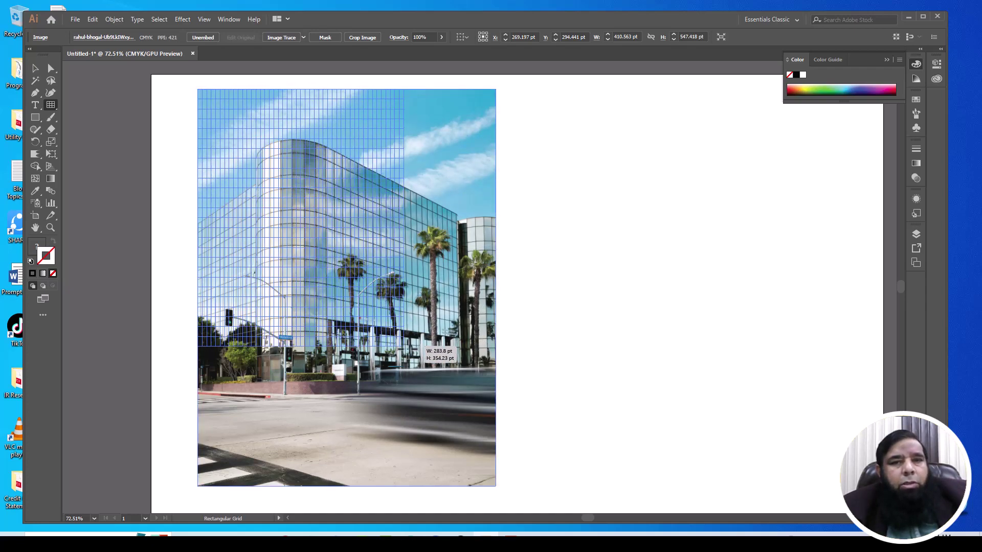
mouse_move(435, 380)
left_mouse_down()
mouse_move(452, 466)
mouse_move(494, 481)
left_mouse_up()
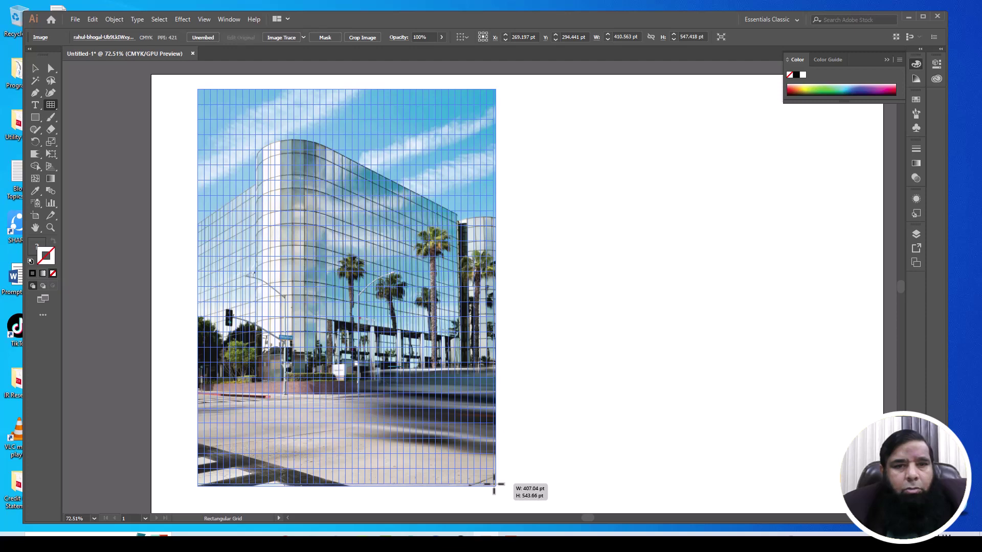
left_click_drag(494, 483, 364, 309)
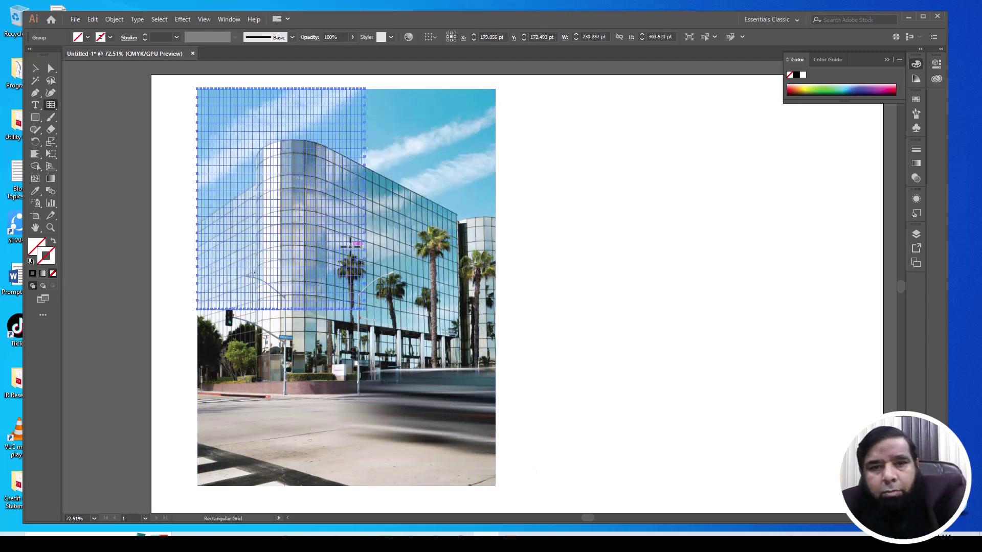
key("ctrl+z")
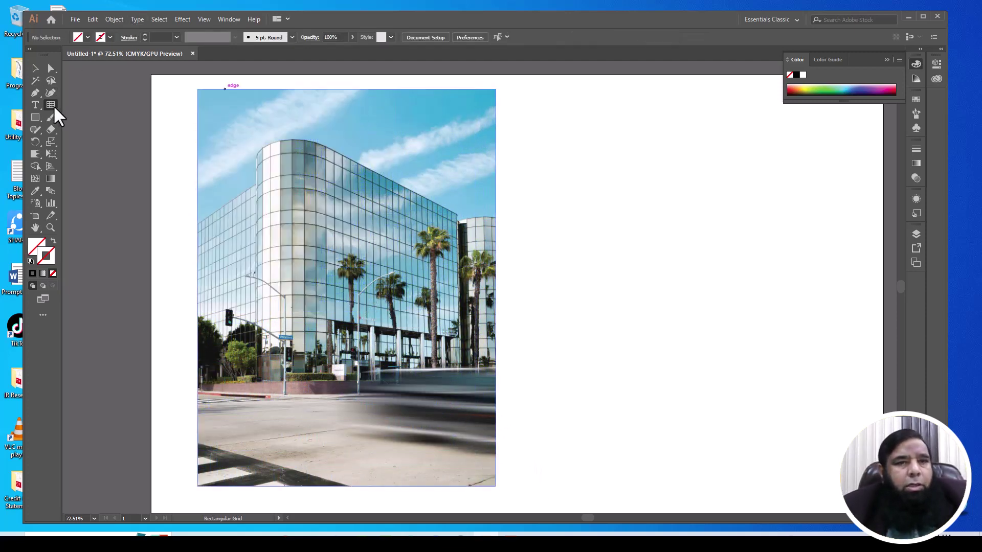
double_click(53, 105)
double_click(453, 293)
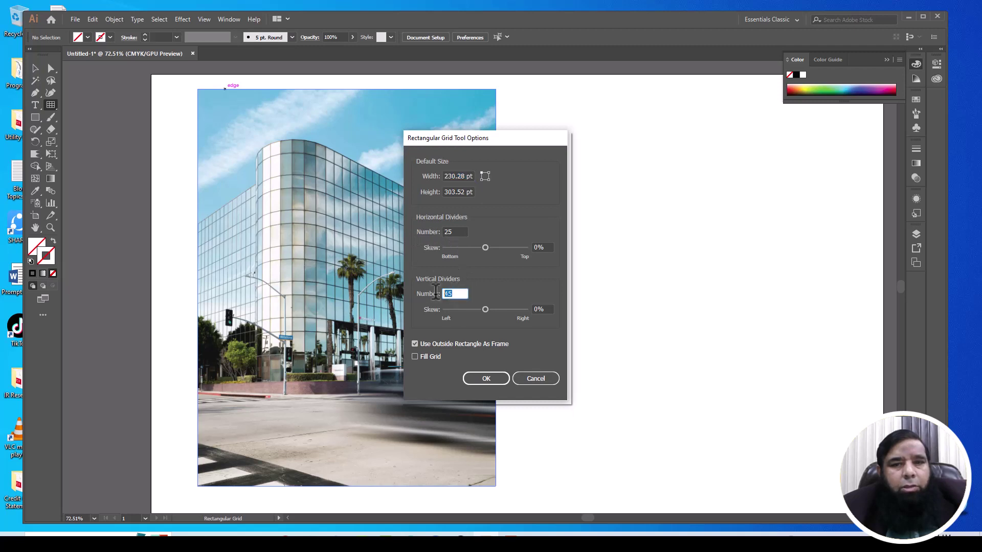
type("6")
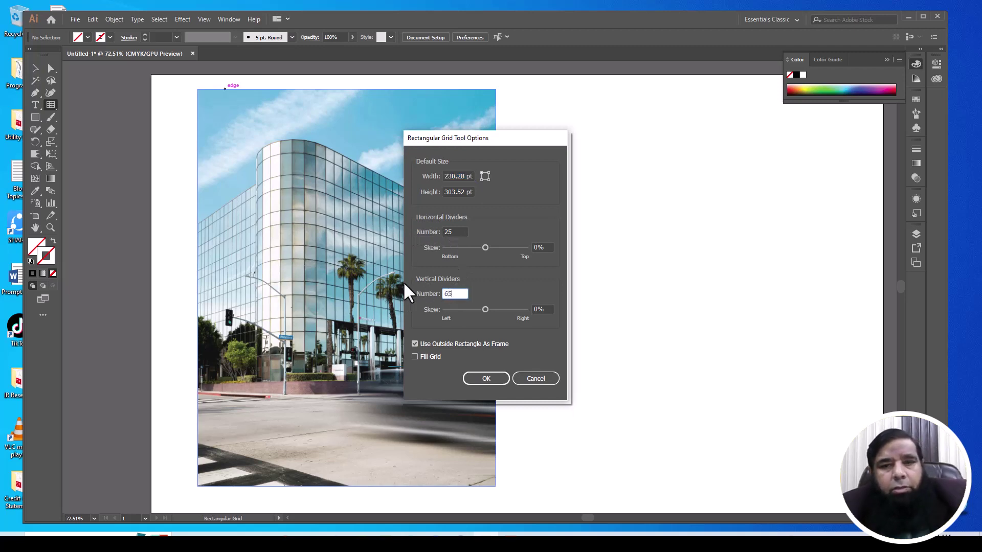
left_click(487, 378)
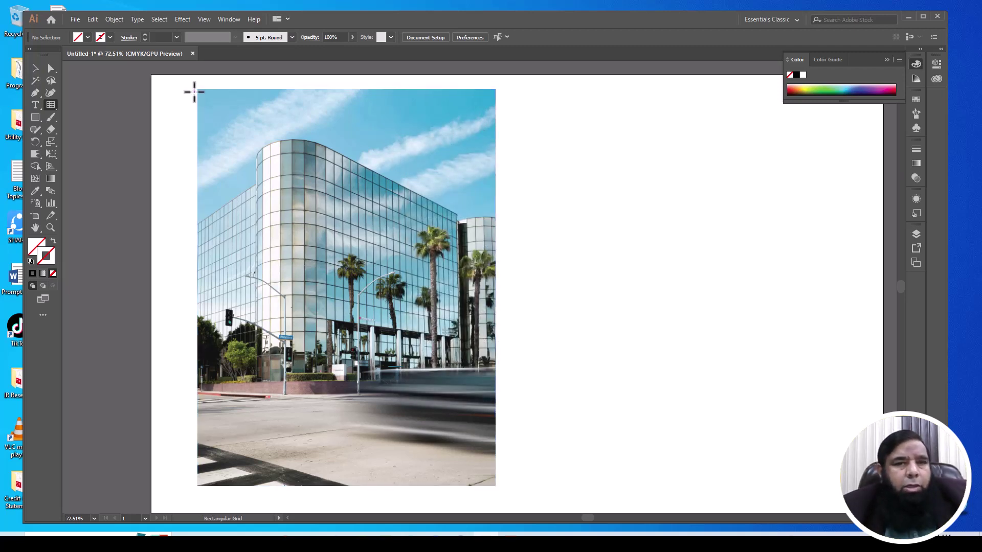
mouse_move(197, 89)
left_mouse_down()
mouse_move(459, 429)
mouse_move(484, 490)
left_mouse_up()
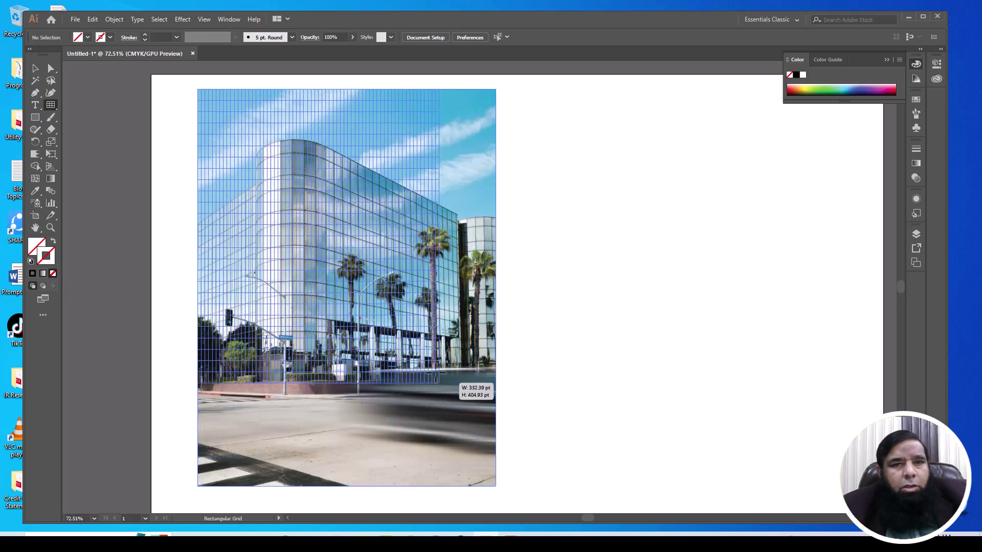
left_click_drag(485, 485, 241, 88)
key("ctrl+z")
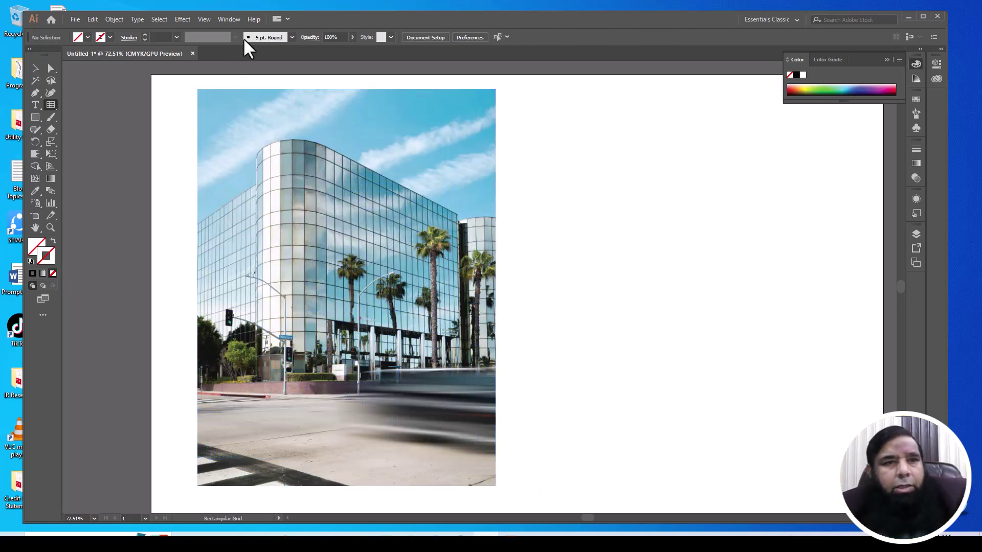
Set the grid to 35 horizontal and 45 vertical dividers
double_click(50, 104)
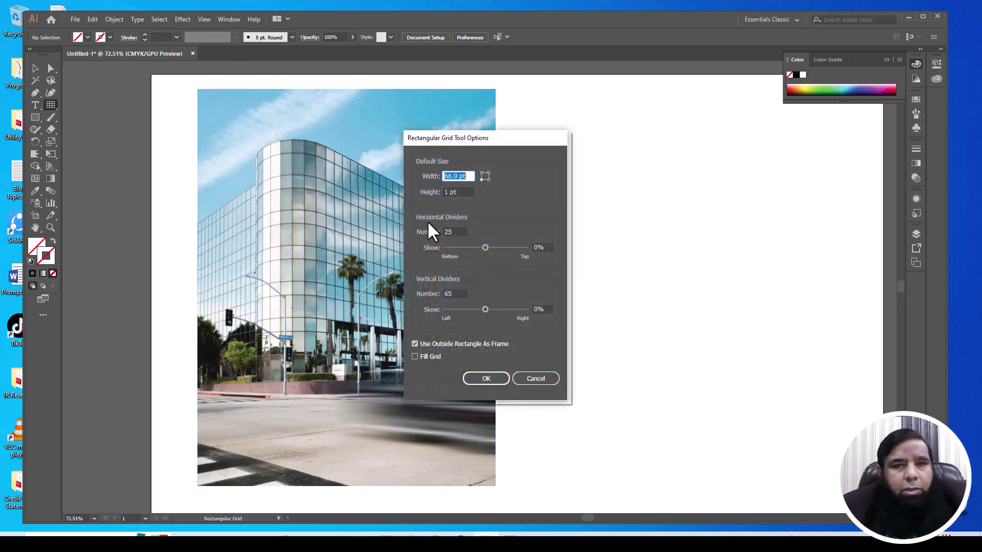
double_click(457, 291)
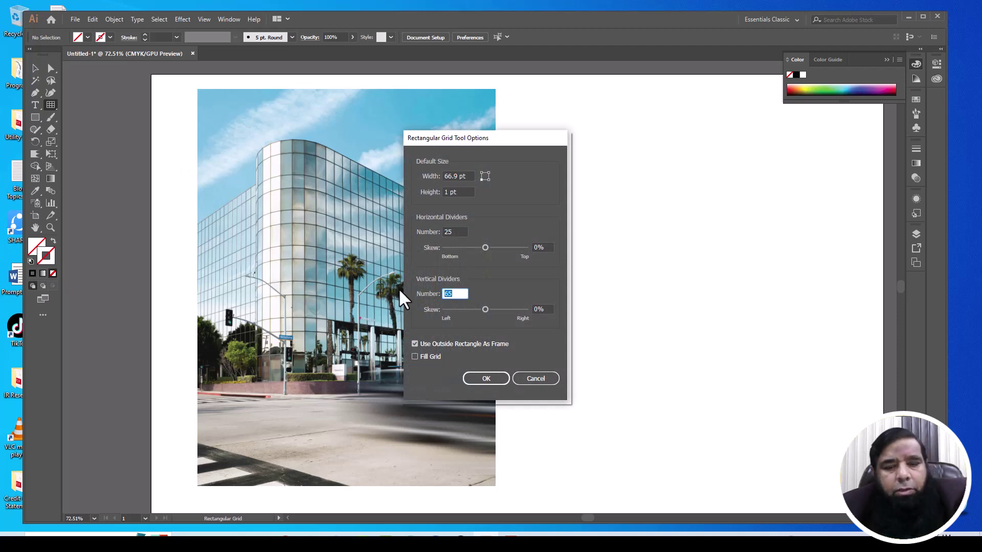
type("45")
double_click(458, 231)
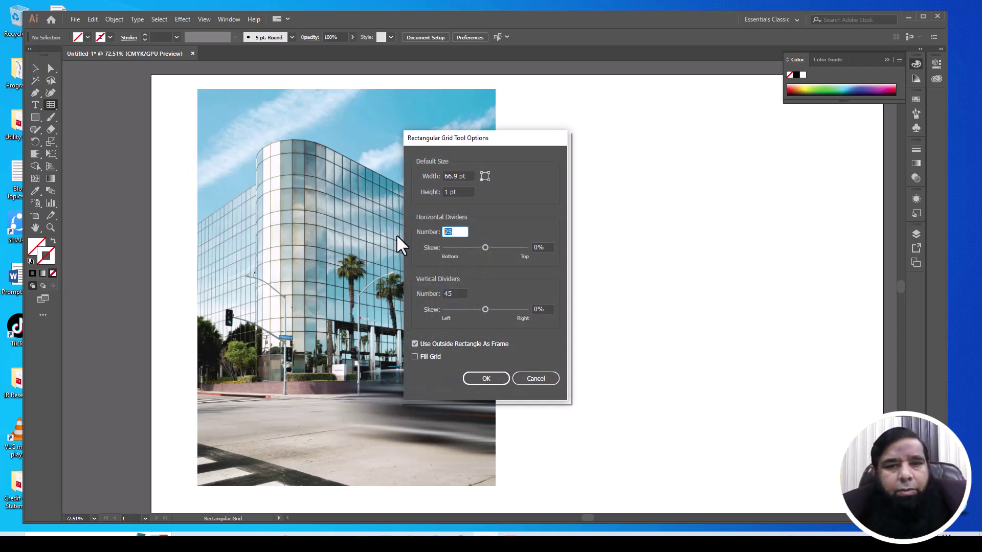
type("35")
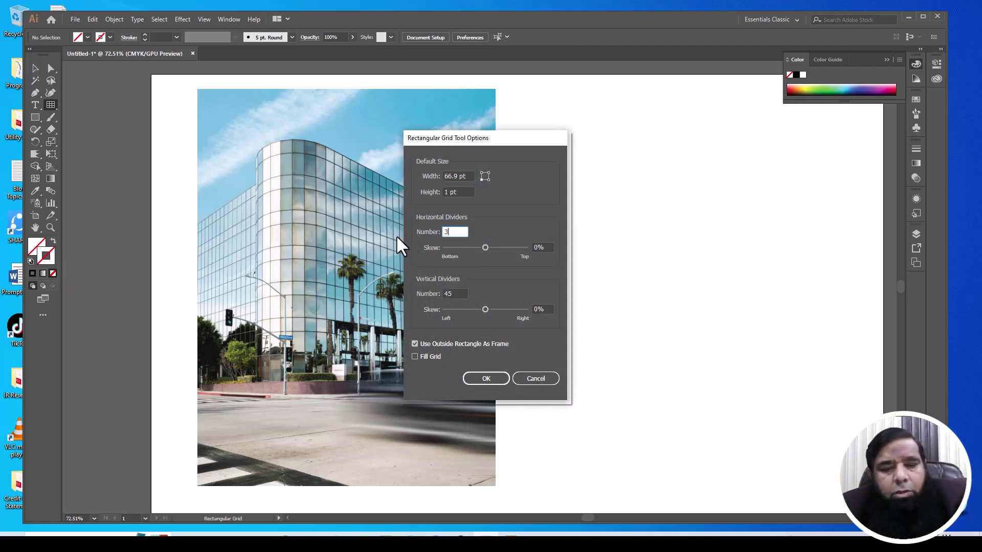
left_click(488, 379)
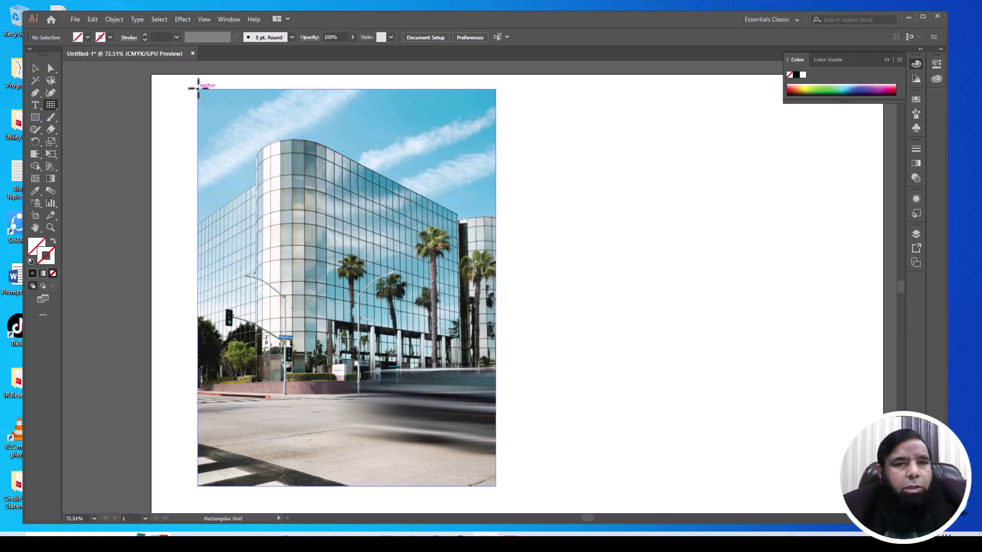
Draw a grid over the whole photo, make the stroke grey #666666, then delete the grid
mouse_move(197, 89)
left_mouse_down()
mouse_move(478, 478)
mouse_move(495, 486)
left_mouse_up()
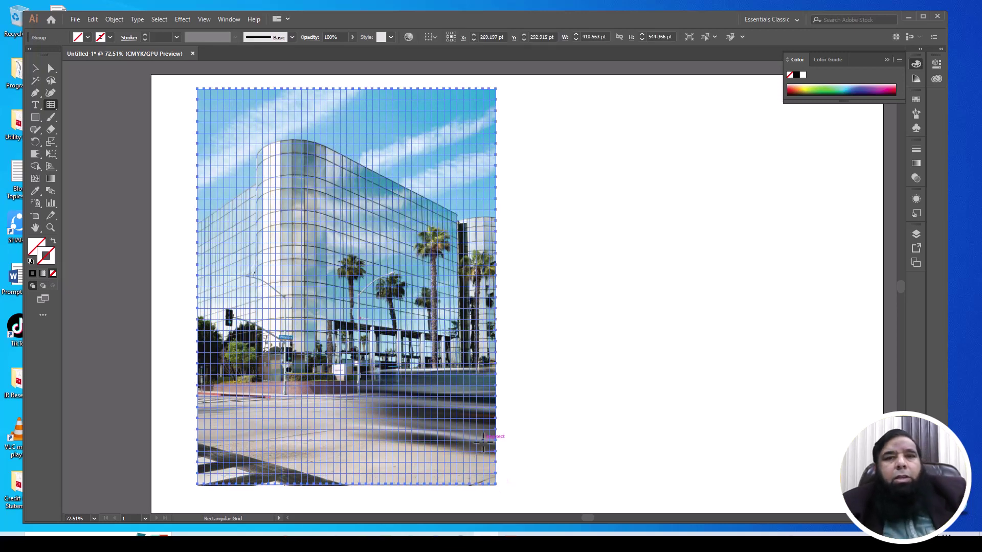
double_click(42, 258)
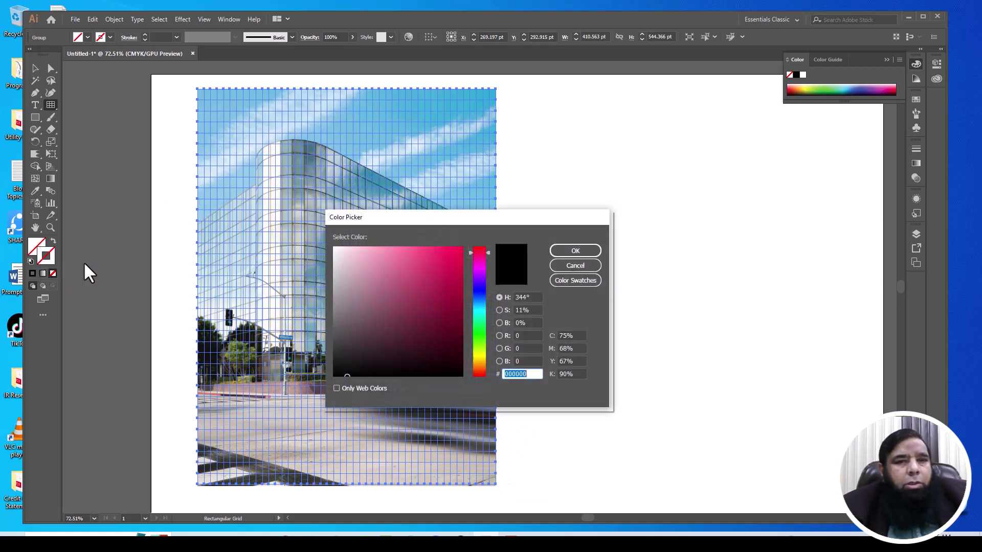
left_click(333, 325)
left_click(563, 252)
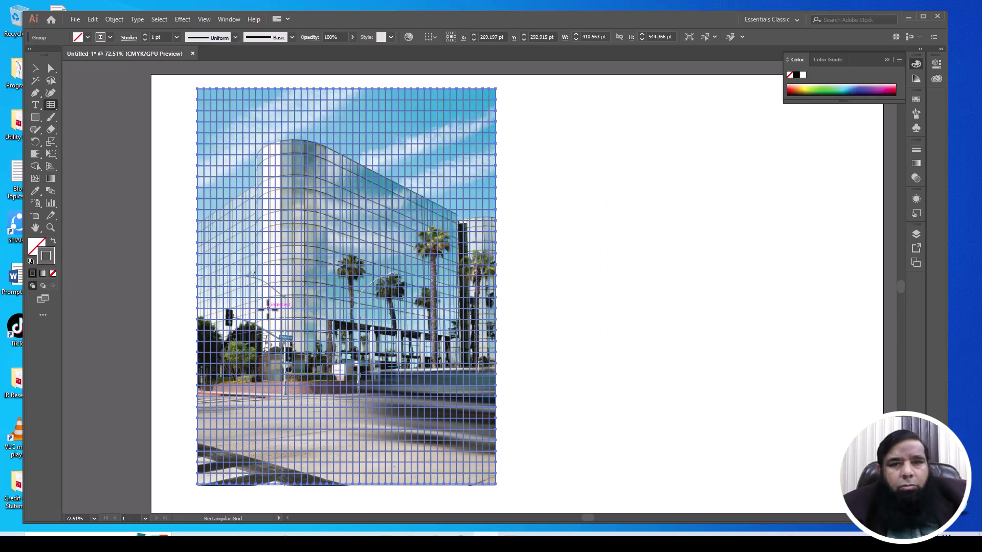
key("Delete")
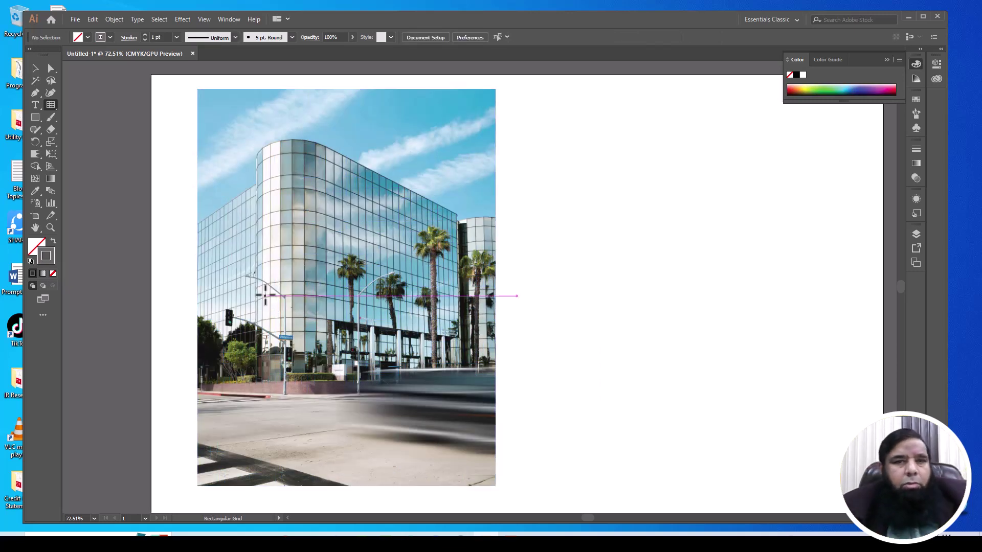
Set 5 horizontal and 7 vertical dividers and drag the grid corner to corner over the photo
double_click(53, 106)
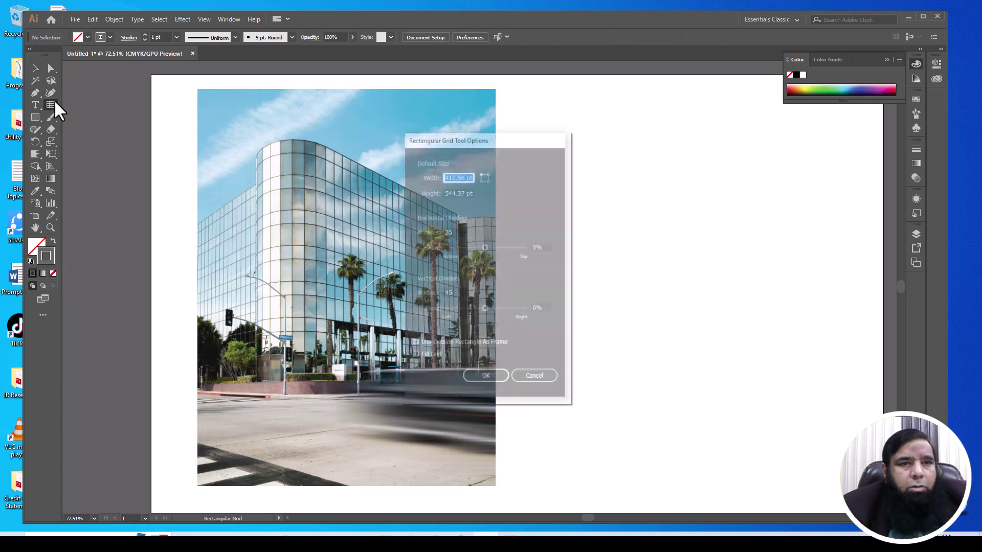
double_click(451, 231)
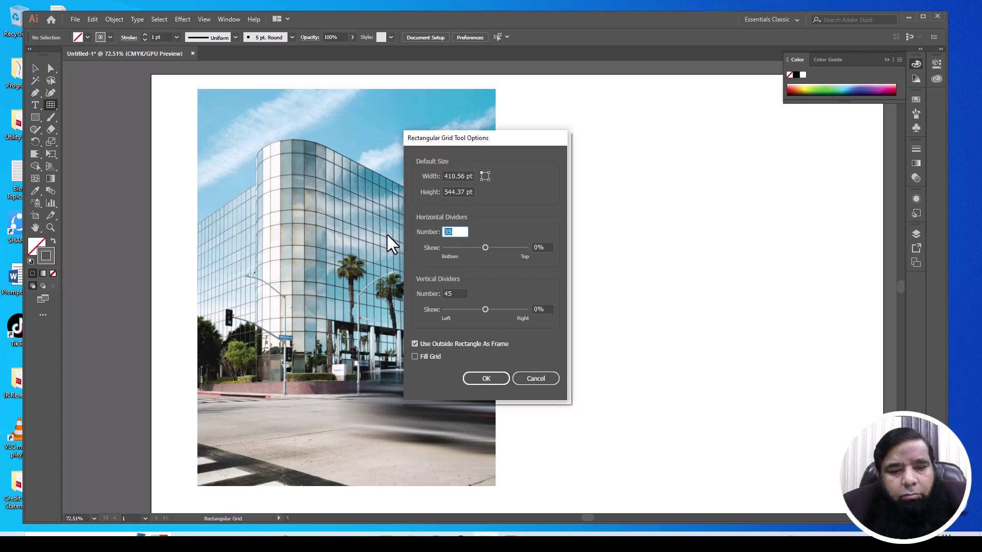
type("5")
double_click(450, 295)
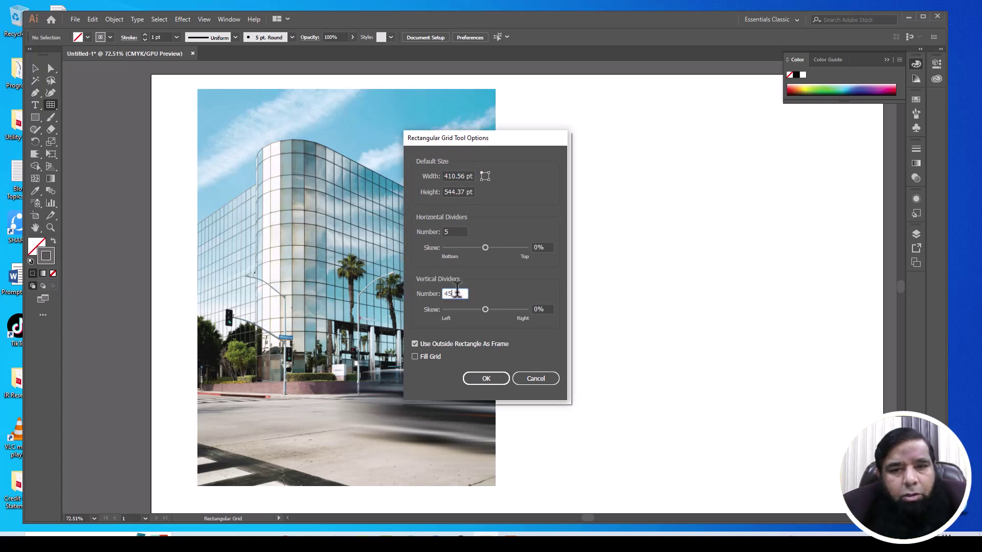
type("7")
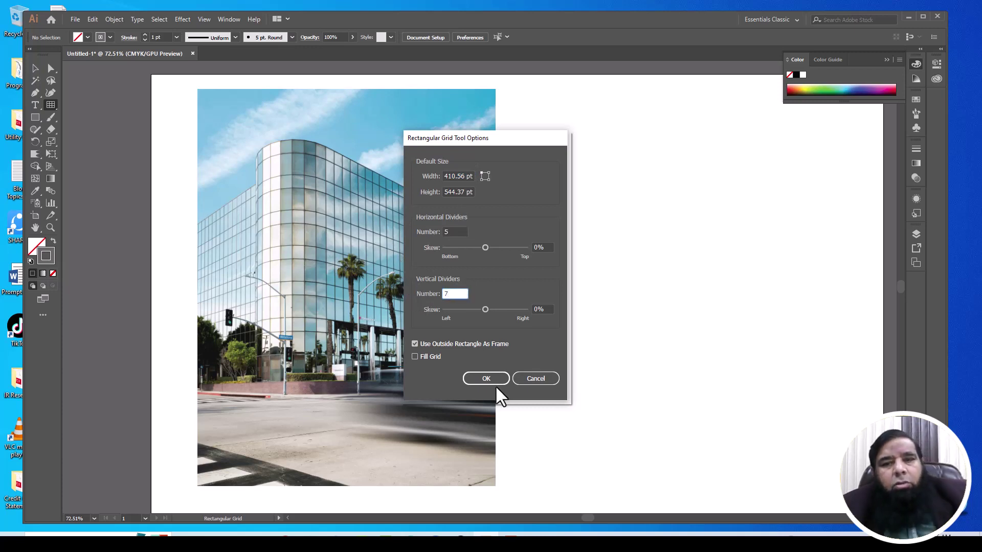
left_click(488, 380)
left_click_drag(199, 92, 496, 437)
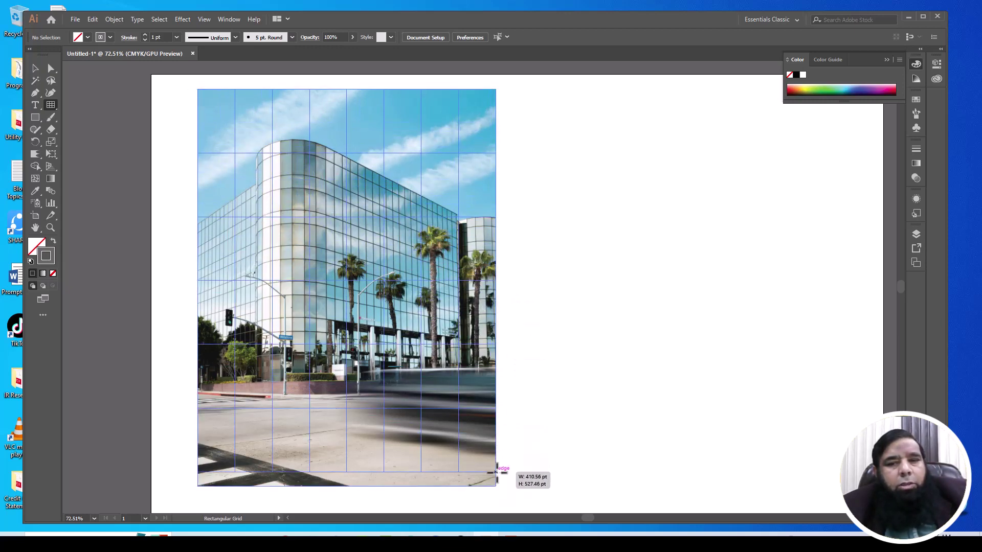
left_click_drag(496, 437, 496, 486)
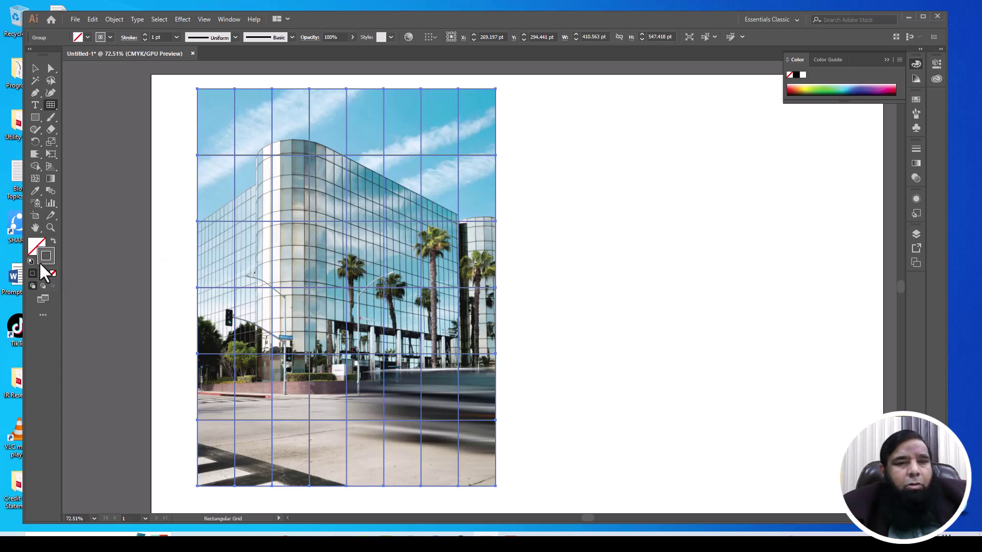
Apply a gradient from the Swatches panel to the grid's stroke
left_click(229, 18)
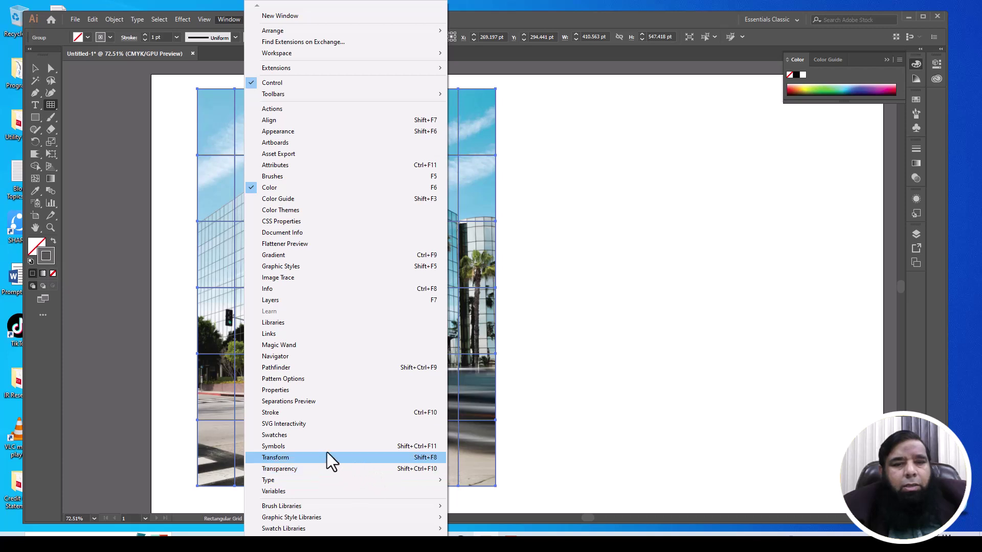
left_click(318, 435)
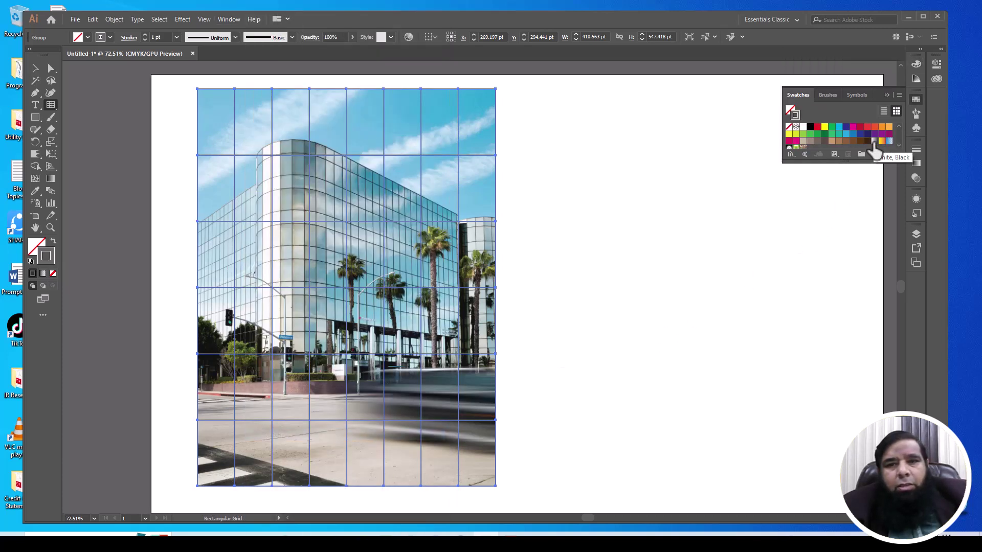
left_click(874, 141)
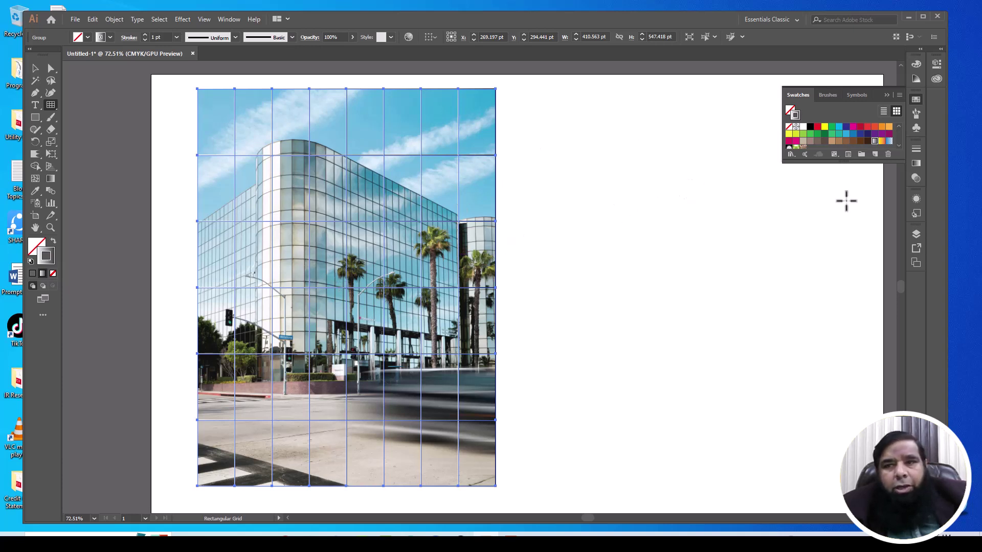
left_click(916, 163)
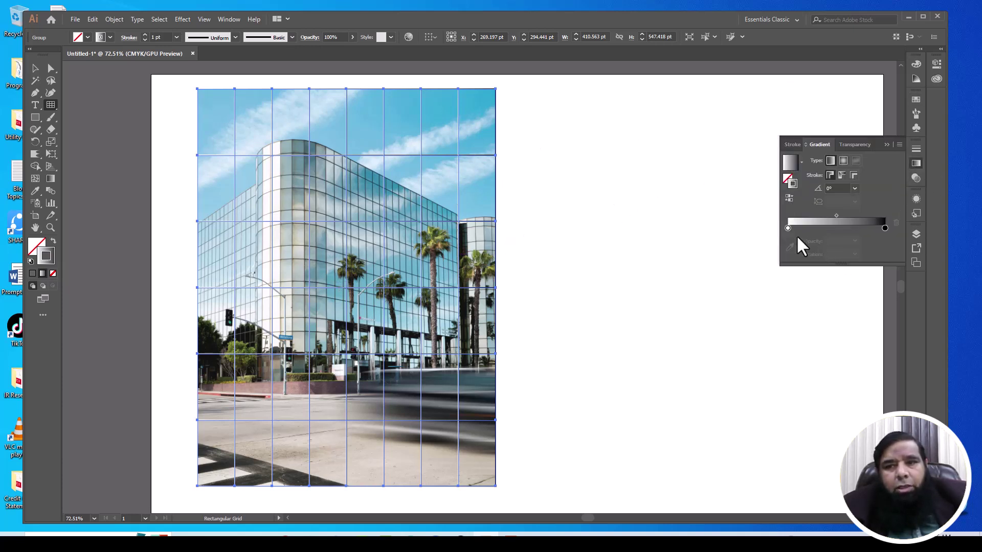
Adjust the gradient stops, moving the white end stop and setting its opacity to 0%
left_click(824, 228)
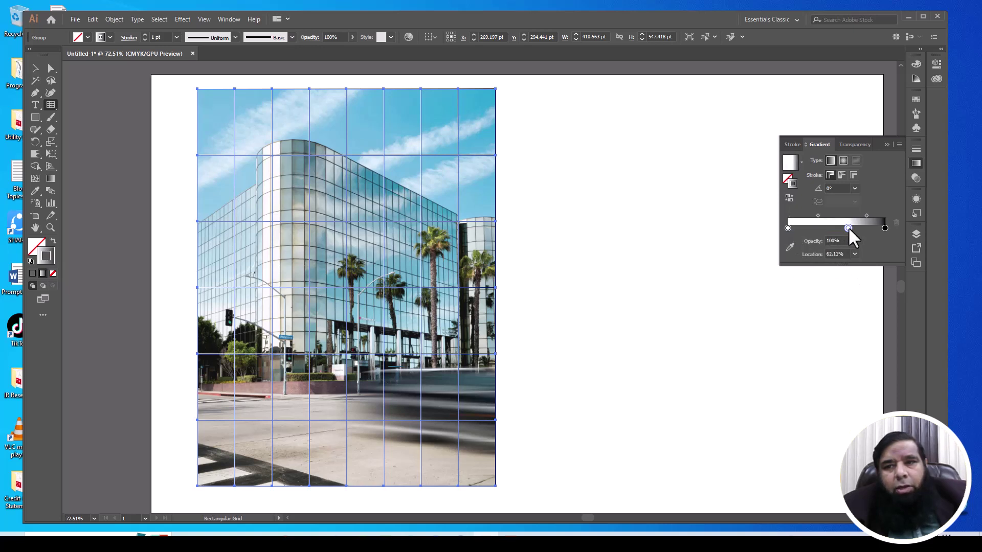
mouse_move(848, 227)
left_mouse_down()
mouse_move(863, 228)
mouse_move(800, 228)
mouse_move(793, 272)
left_mouse_up()
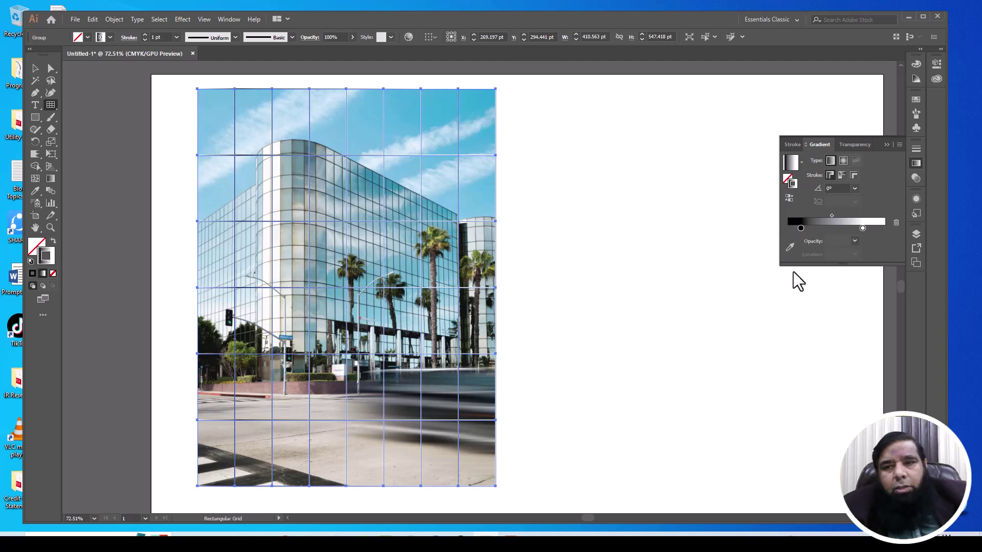
left_click(786, 228)
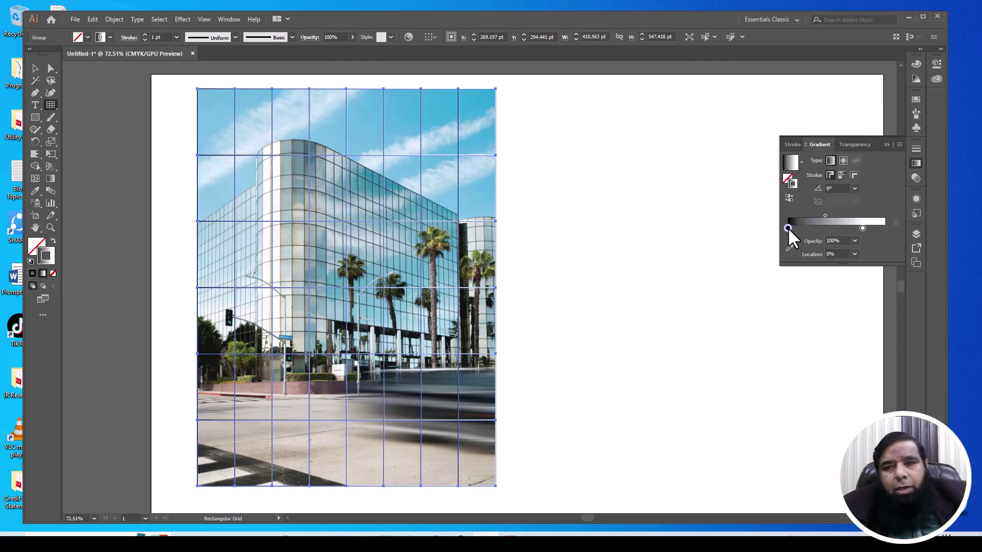
left_click_drag(863, 228, 888, 228)
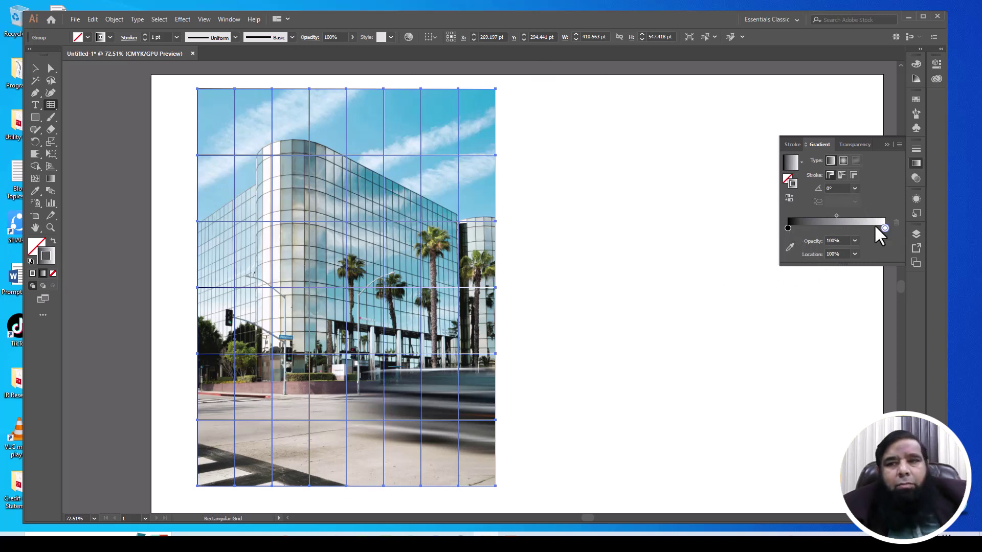
left_click(854, 240)
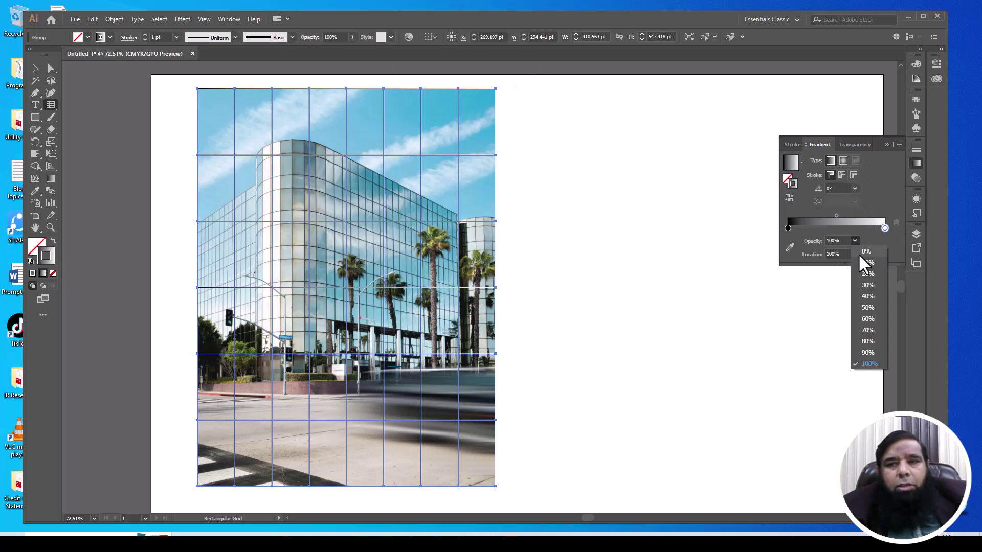
left_click(859, 255)
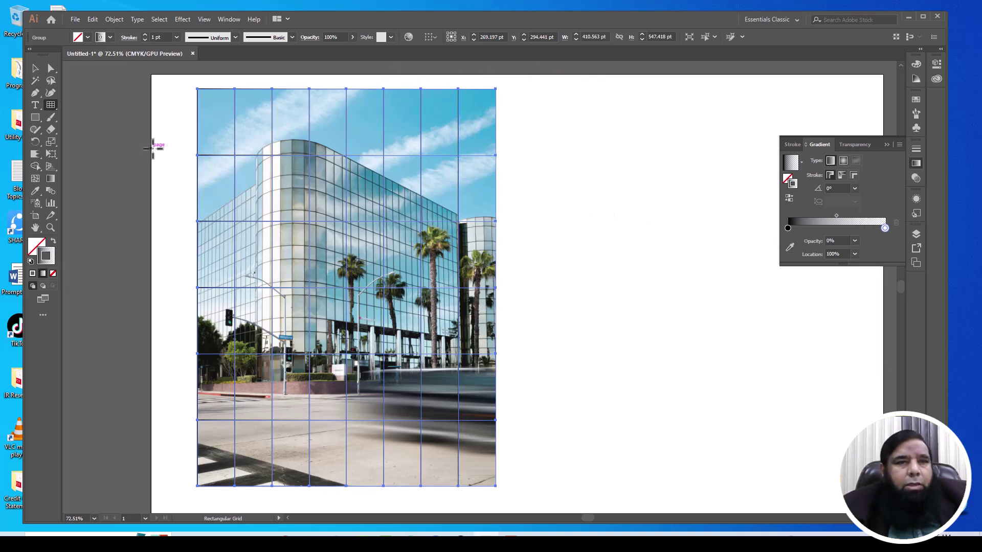
Deselect the grid, move the gradient midpoint to 67.01%, and keep the type Linear
left_click(35, 68)
left_click(111, 112)
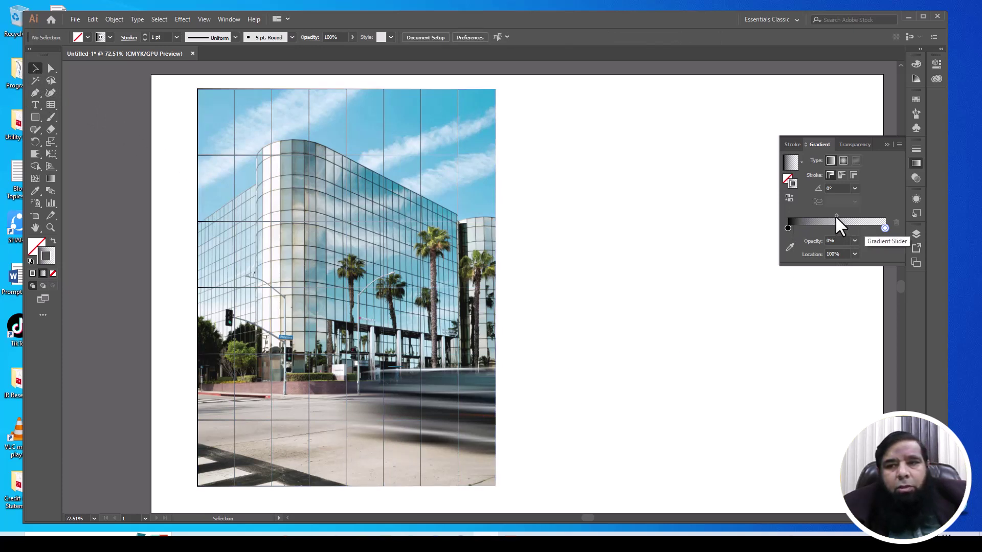
left_click_drag(836, 215, 852, 216)
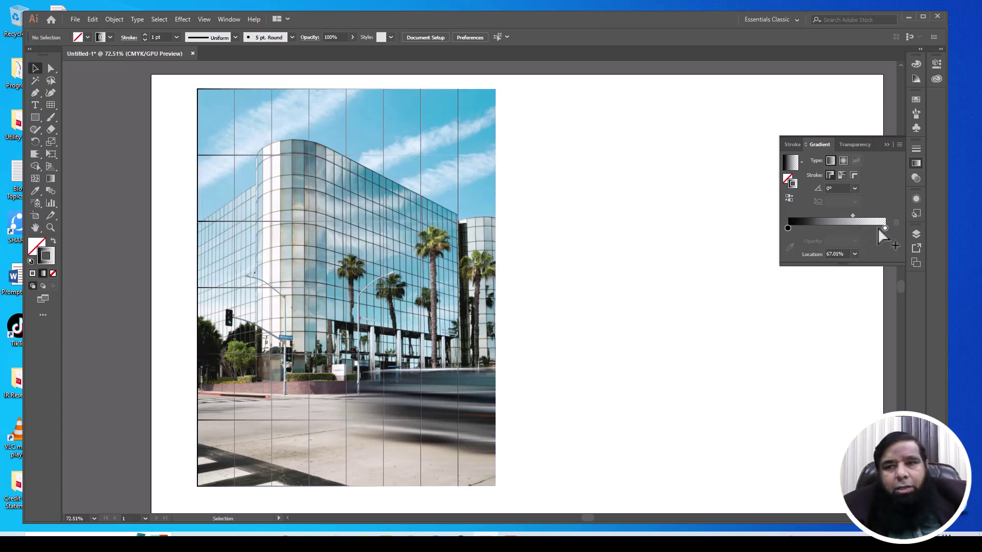
left_click(884, 228)
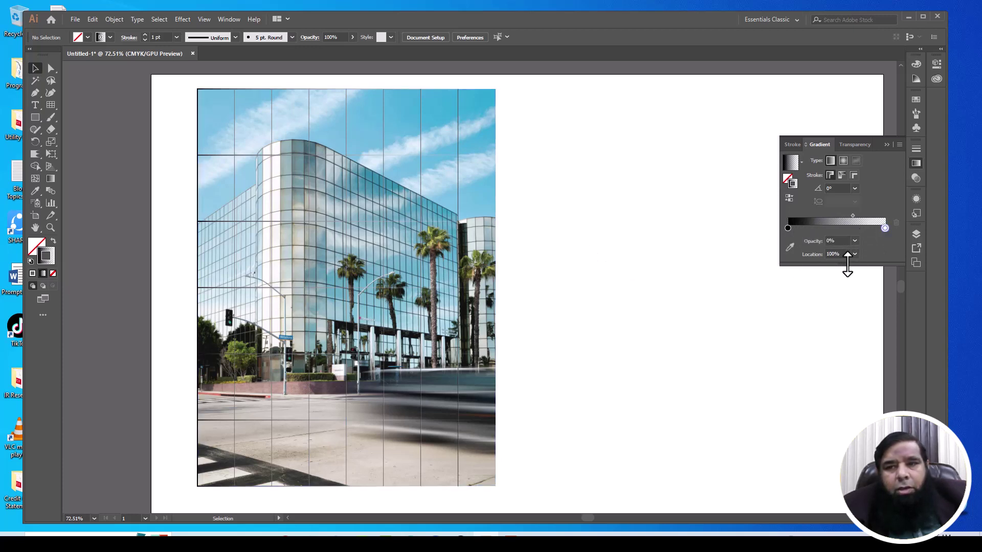
left_click(843, 161)
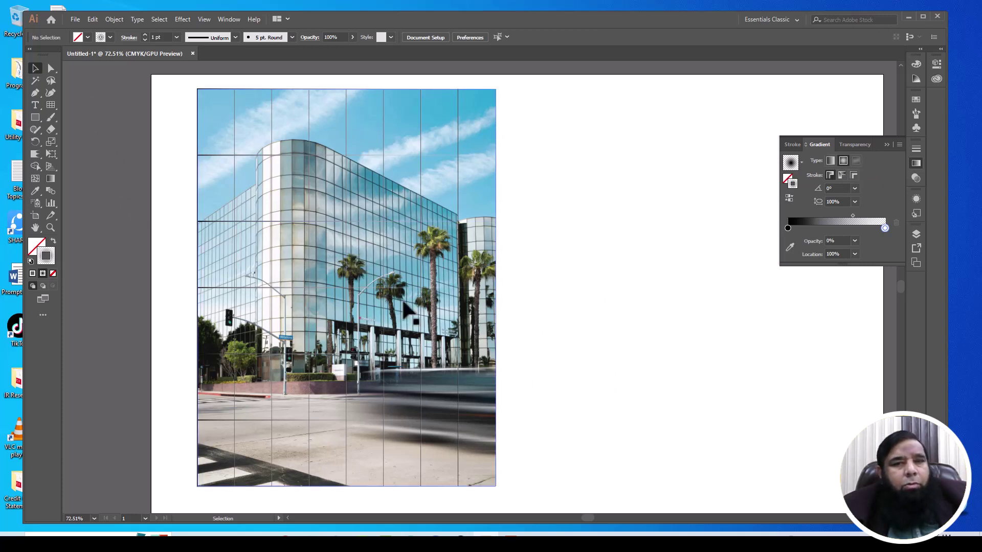
left_click(831, 161)
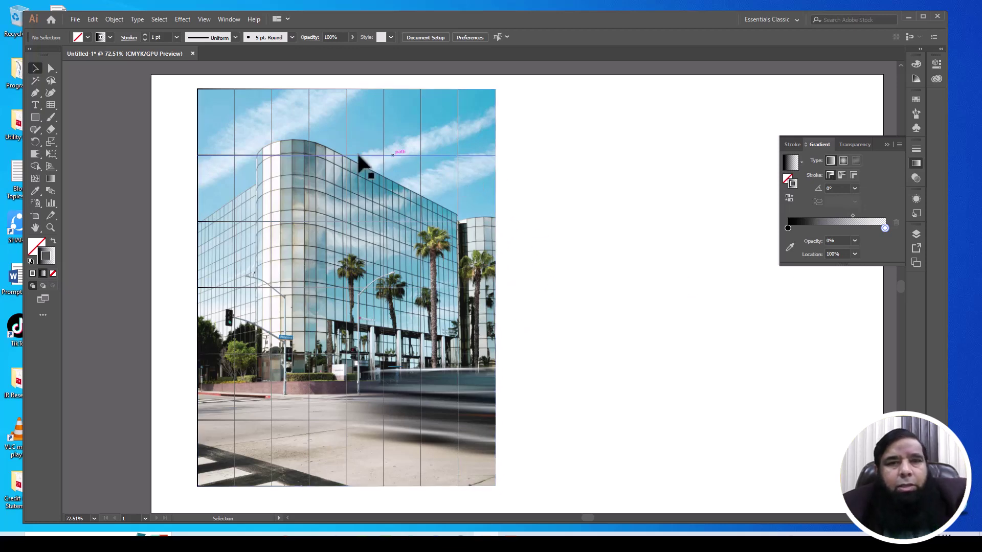
Zoom in on the gradient grid lines, zoom out and pan, then reselect the grid group
scroll(359, 157, "up", 4)
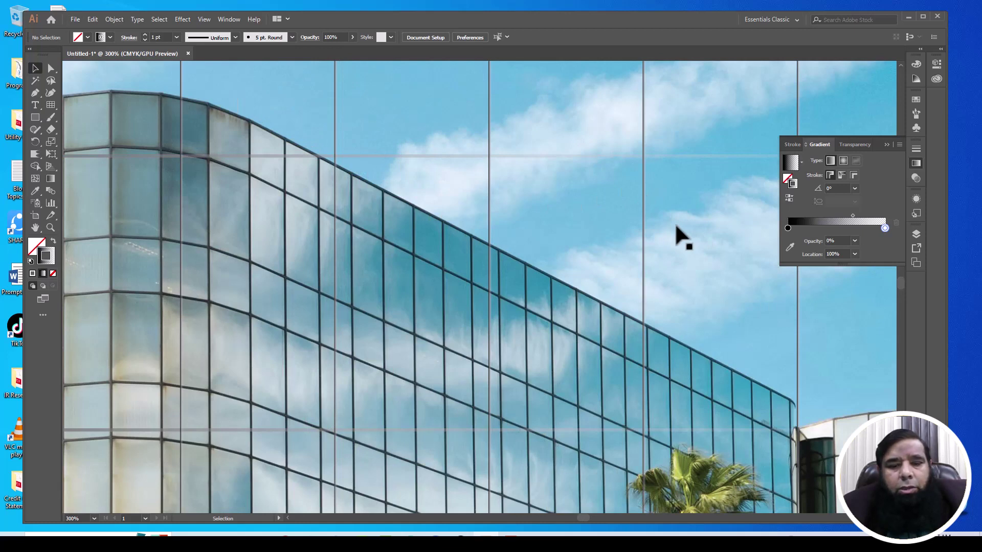
scroll(674, 230, "down", 3)
scroll(680, 240, "down", 1)
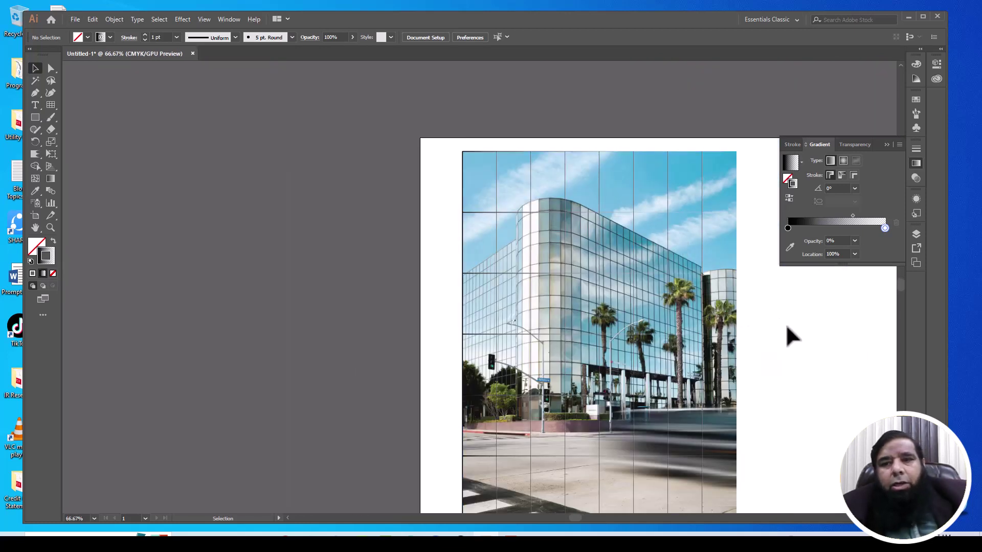
scroll(593, 328, "right", 3)
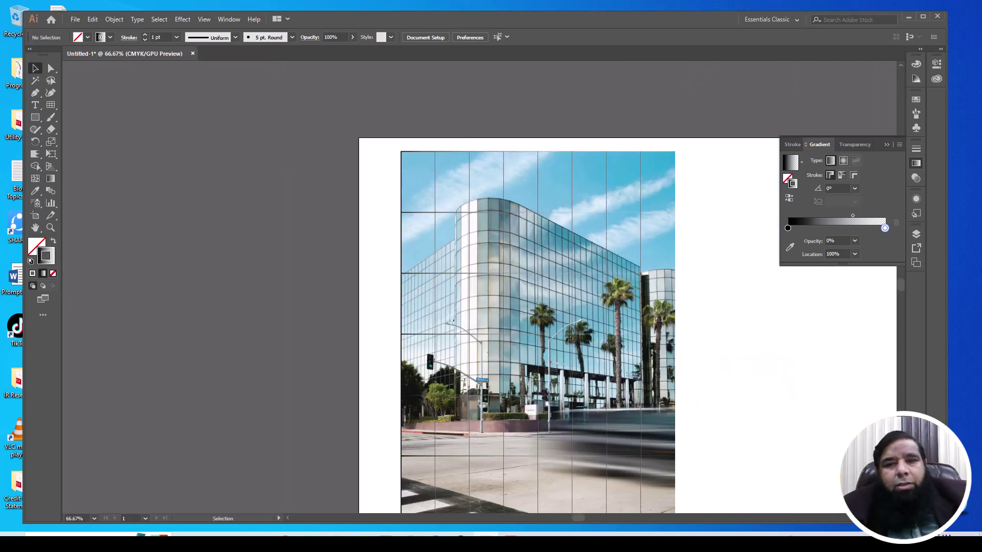
scroll(593, 327, "down", 1)
scroll(593, 327, "down", 1)
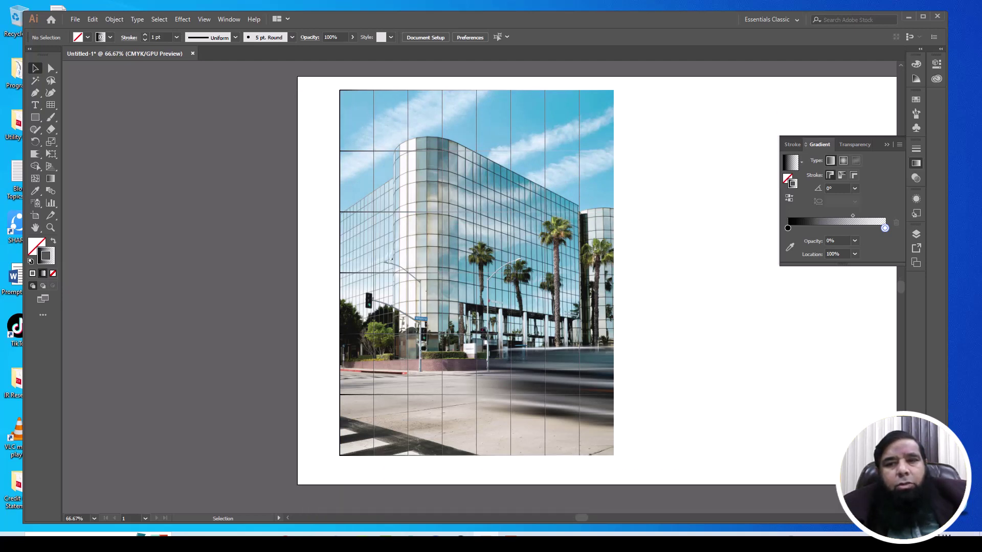
scroll(578, 281, "right", 2)
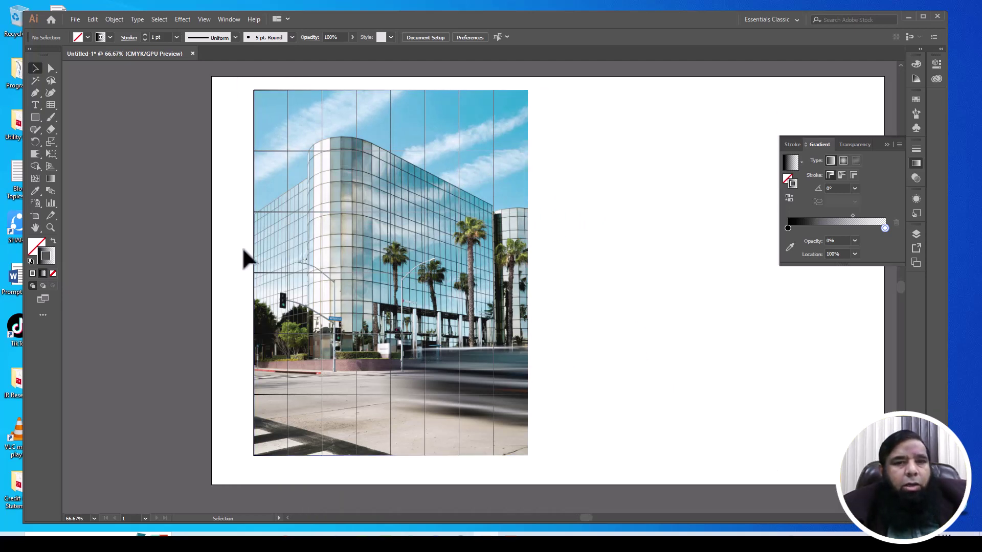
left_click(321, 287)
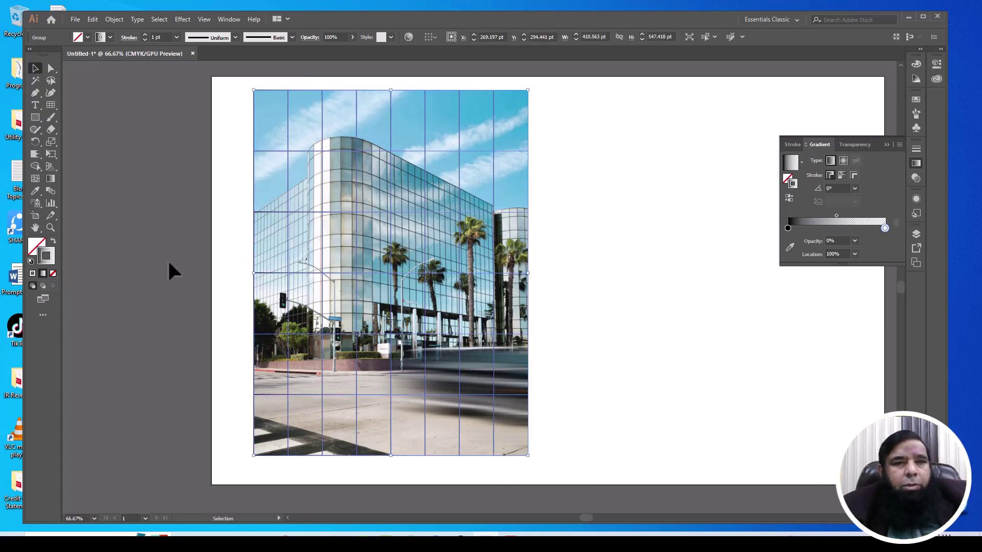
Sample the photo's sky blue into the gradient's left stop, then deselect the grid
double_click(787, 228)
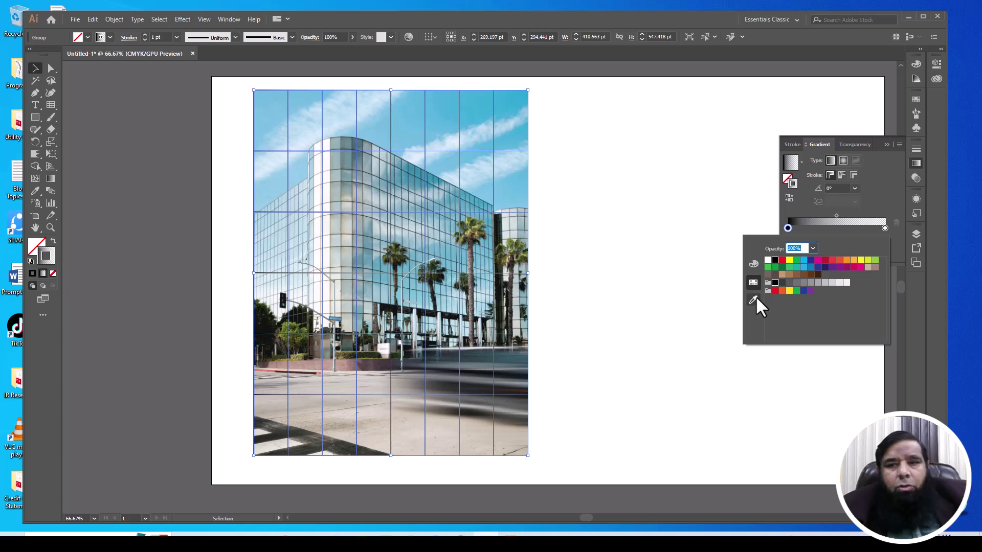
left_click(755, 300)
left_click(511, 104)
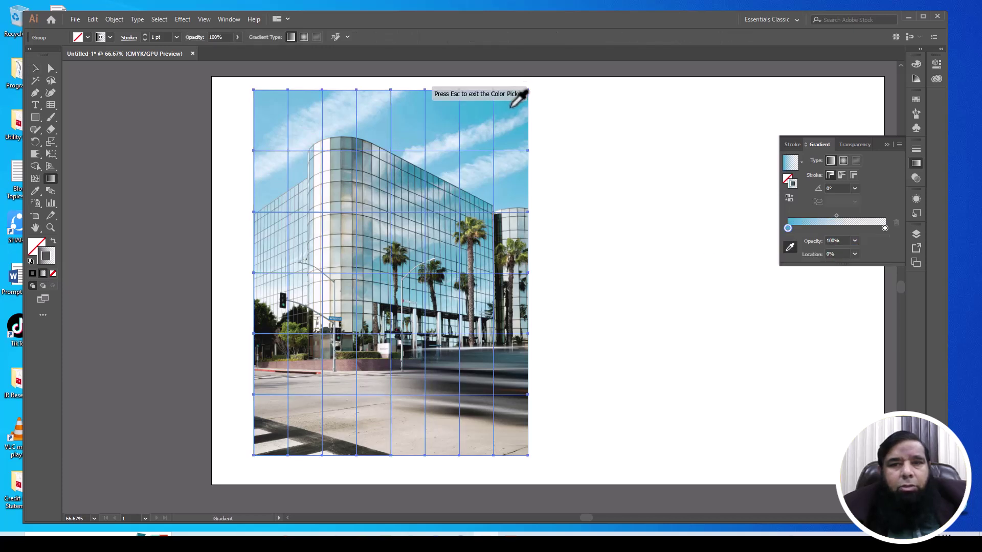
left_click(886, 145)
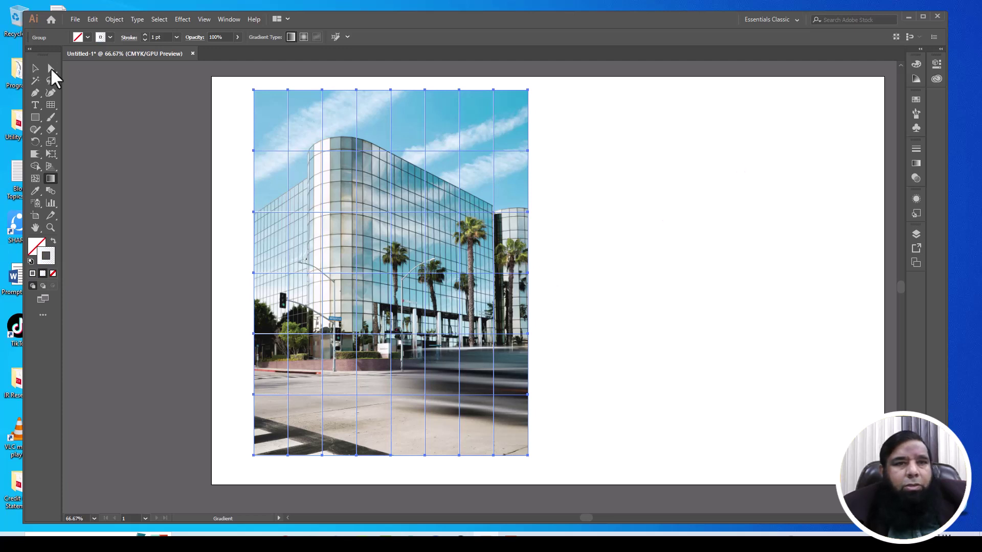
left_click(32, 72)
left_click(151, 240)
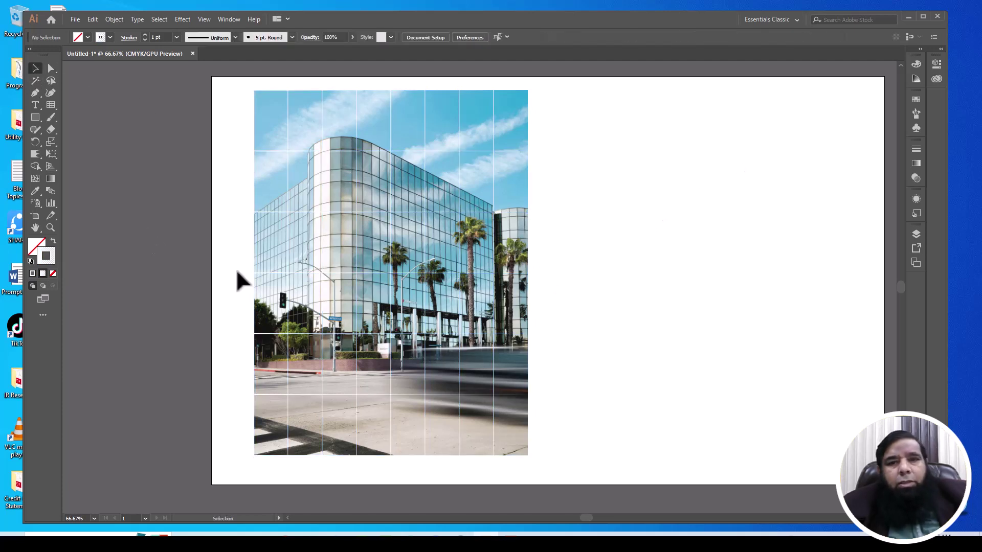